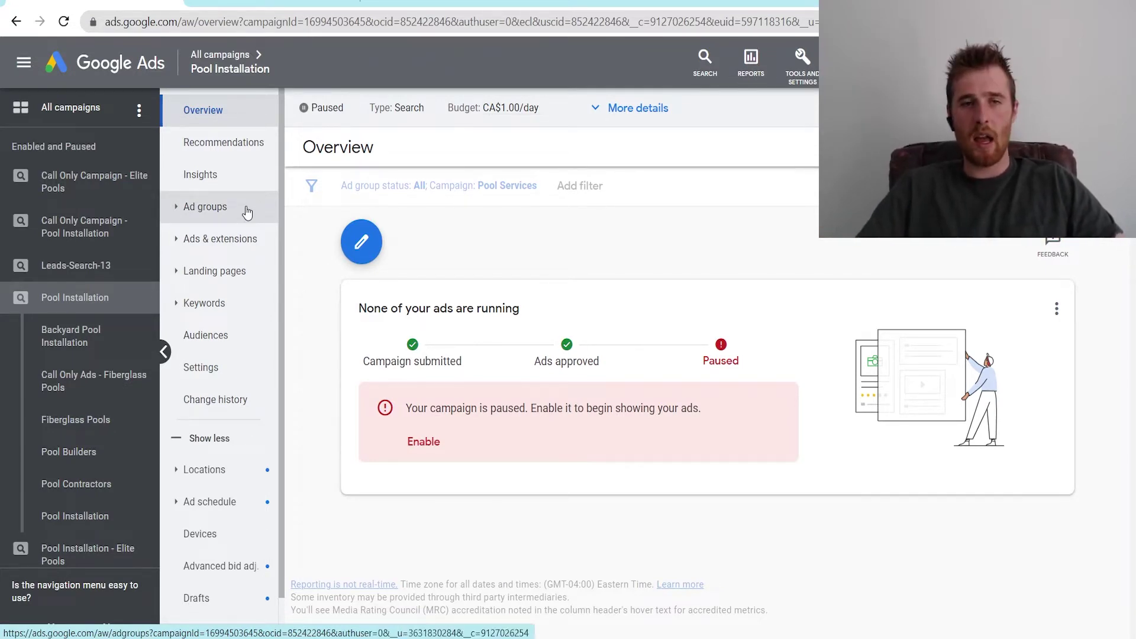
Step: Rename the Fiberglass Pools ad group in the Pool Installation campaign to "Fiberglass Pool Installtion"
{"action": "left_click", "coordinate": [247, 210]}
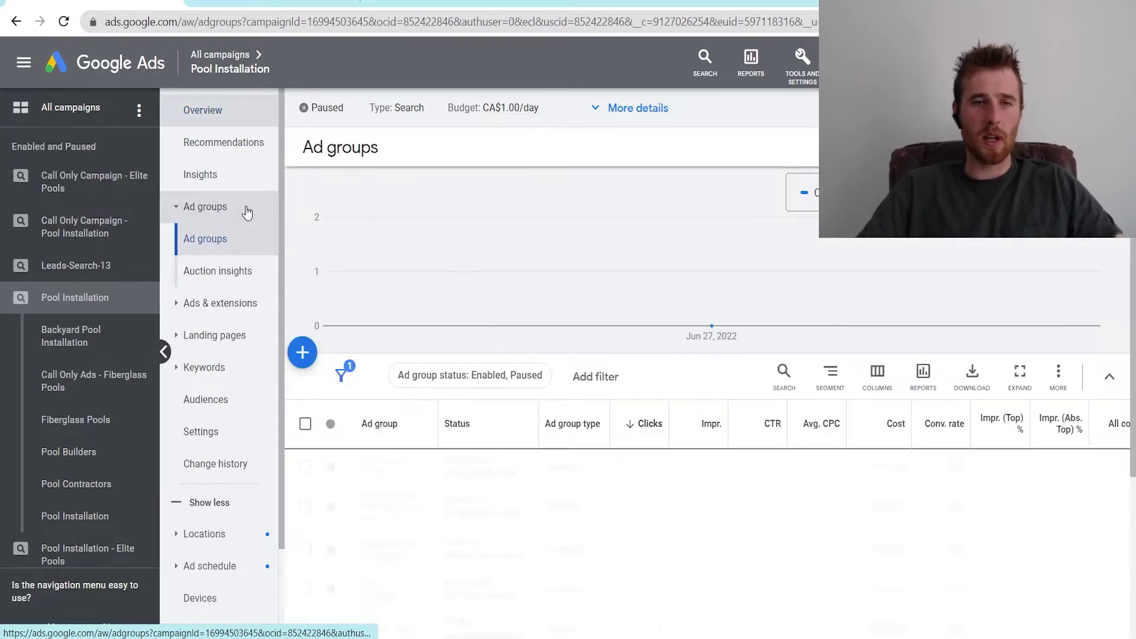
{"action": "scroll", "coordinate": [632, 371], "scroll_direction": "down", "scroll_amount": 3}
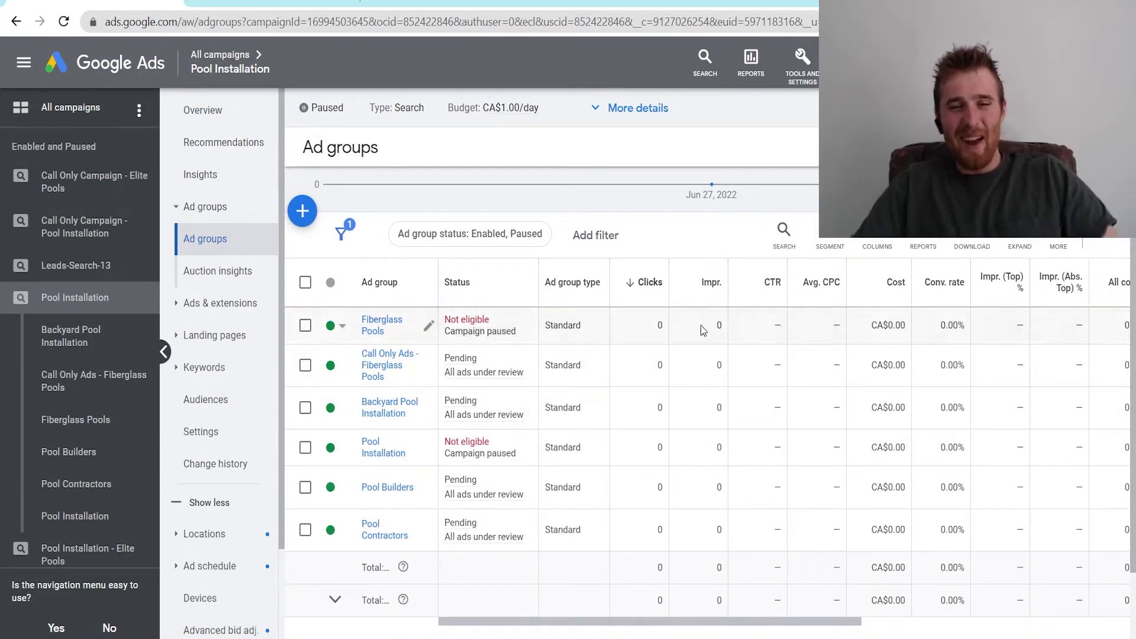
{"action": "mouse_move", "coordinate": [714, 287]}
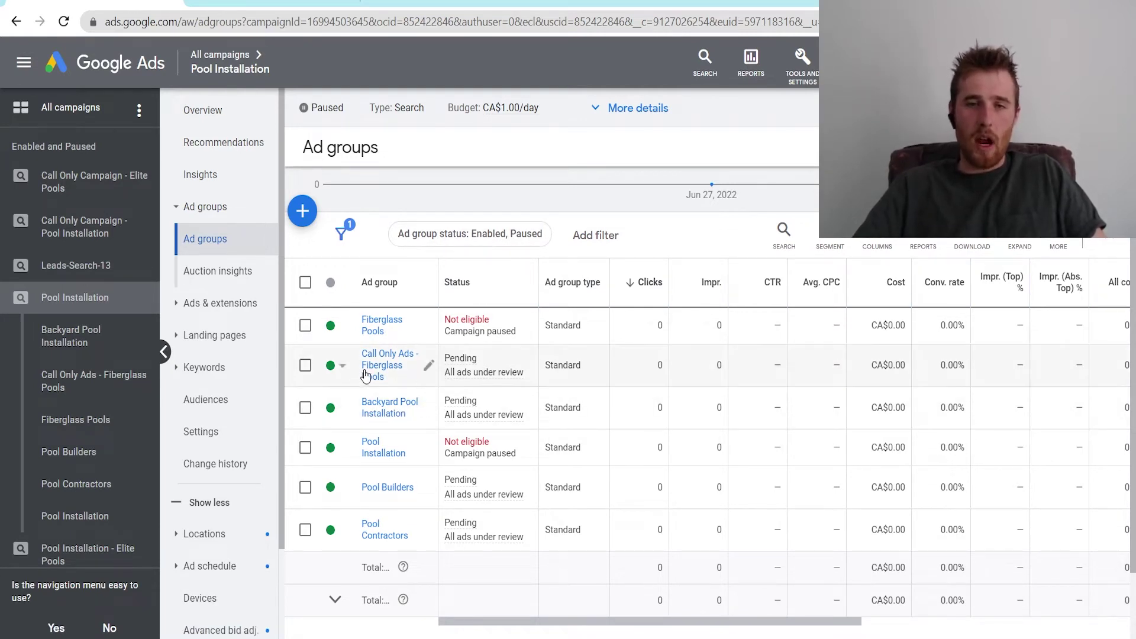
{"action": "left_click", "coordinate": [429, 326]}
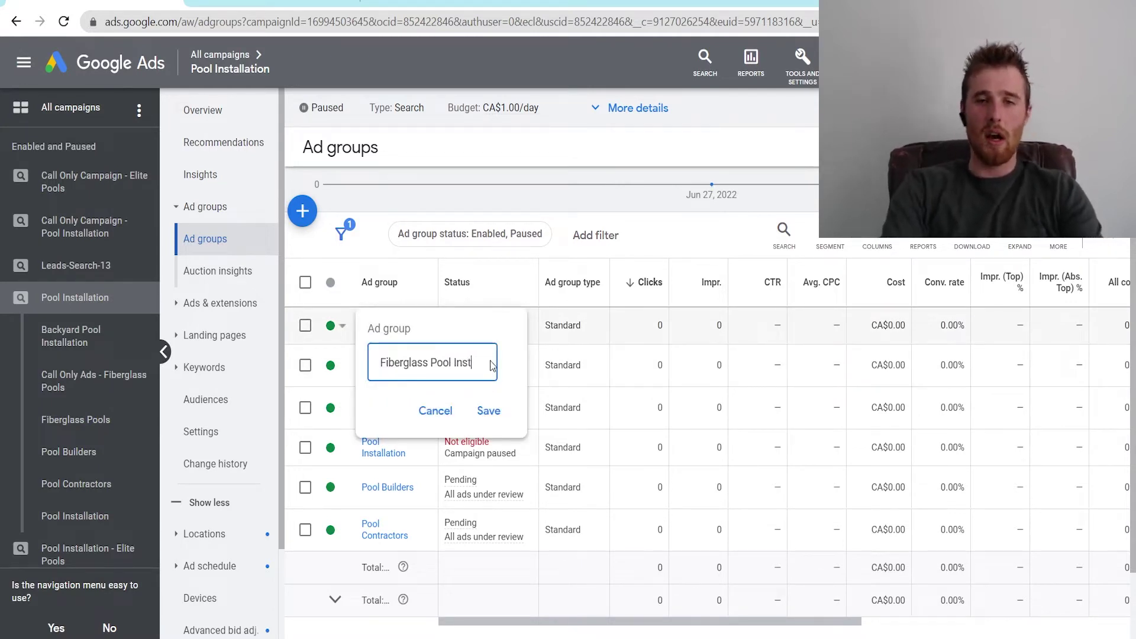
{"action": "type", "text": "Installtion"}
{"action": "key", "text": "Return"}
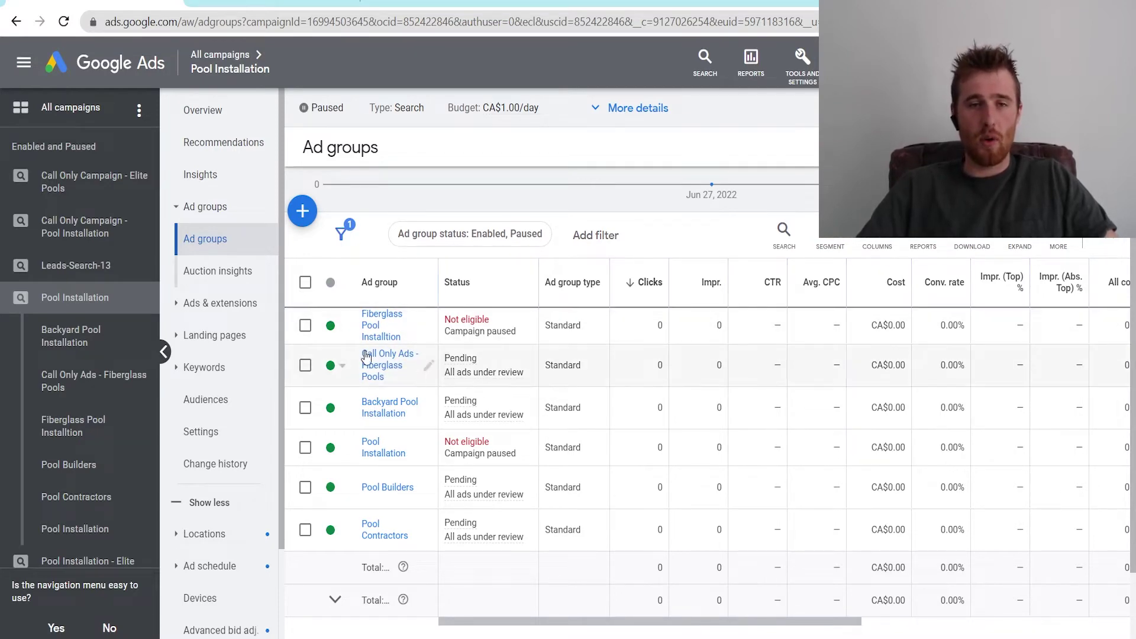
Step: Open the responsive search ad of the Pool Contractors ad group for editing
{"action": "scroll", "coordinate": [77, 436], "scroll_direction": "down", "scroll_amount": 1}
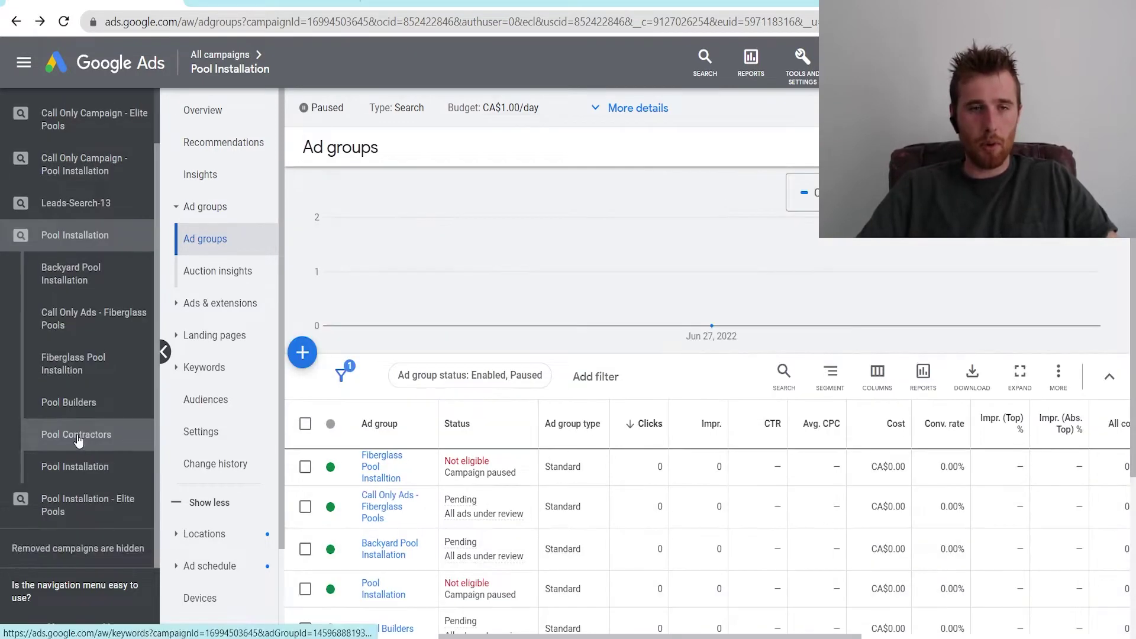
{"action": "left_click", "coordinate": [76, 435]}
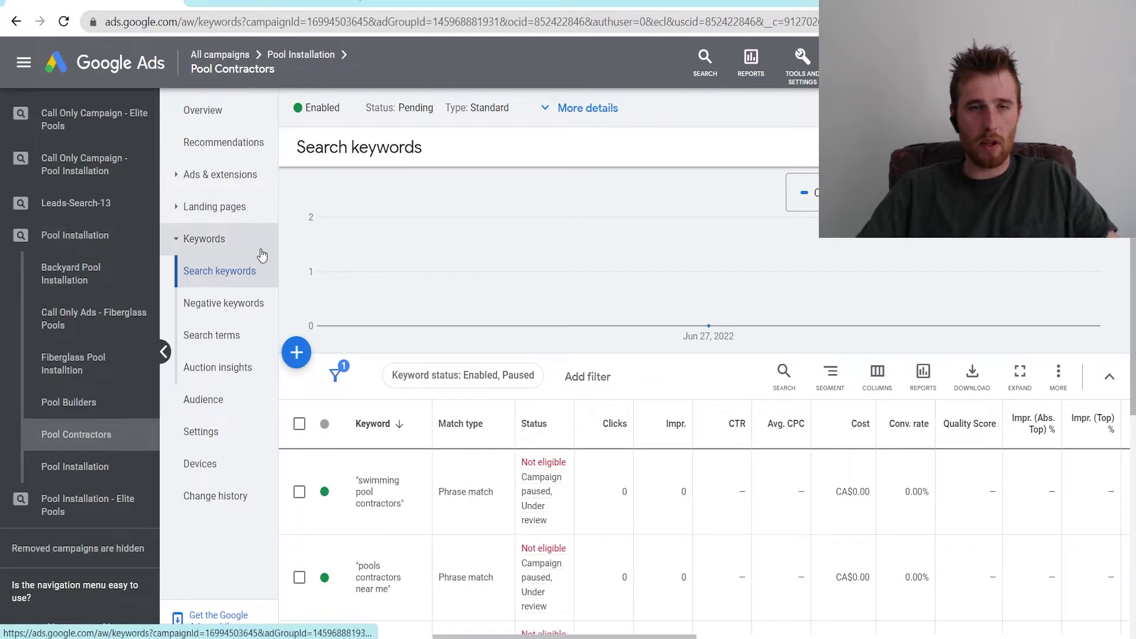
{"action": "left_click", "coordinate": [219, 177]}
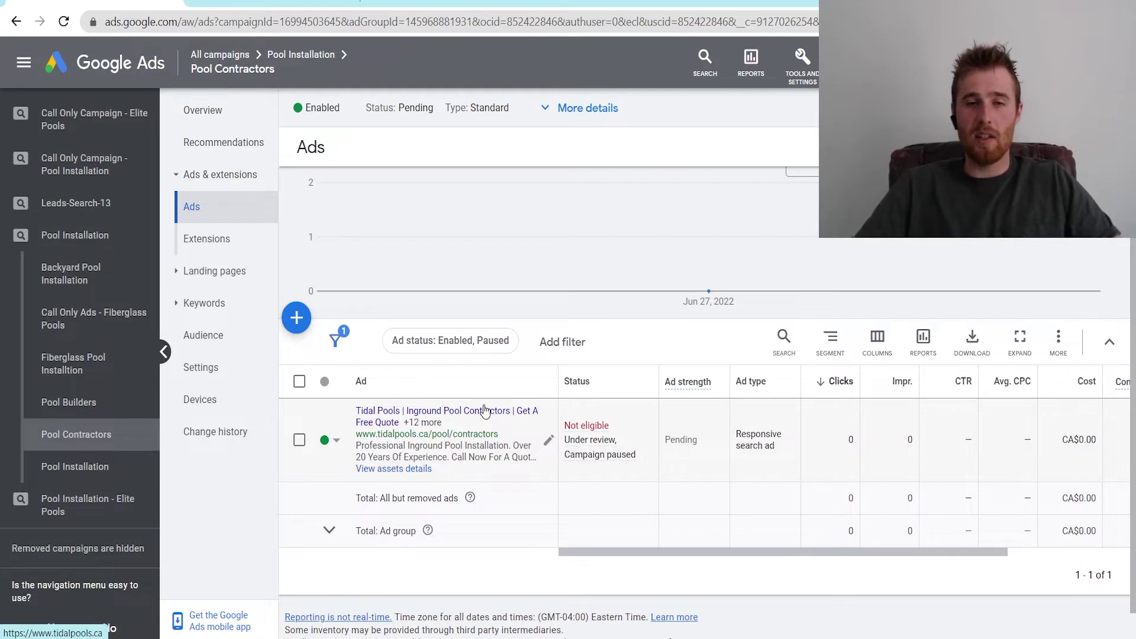
{"action": "left_click", "coordinate": [549, 439]}
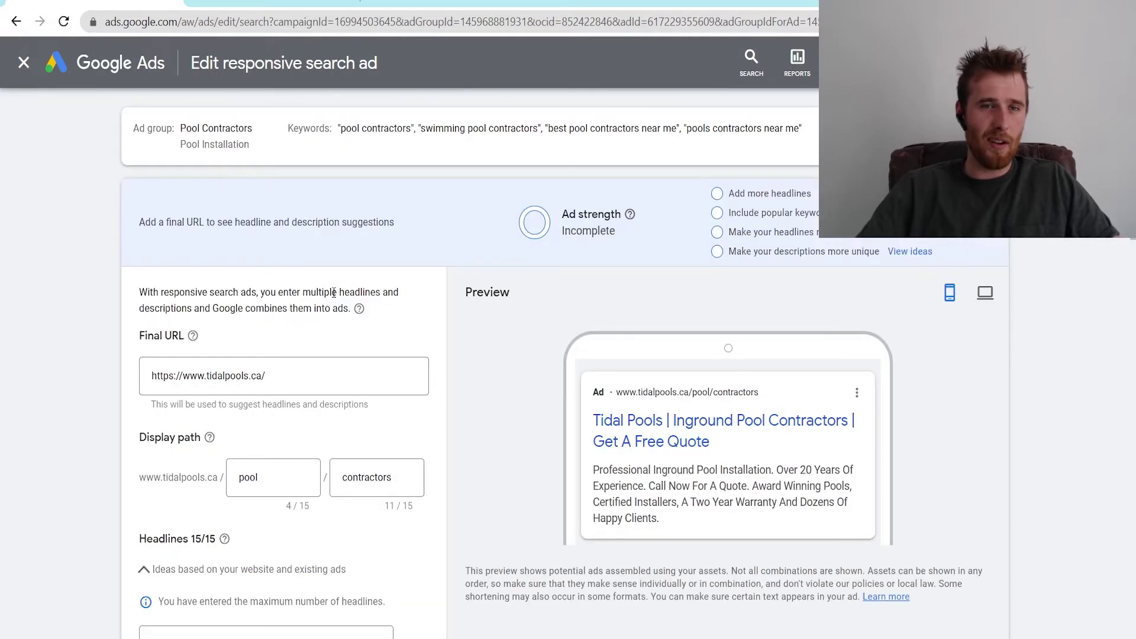
Step: Review the ad's final URL, display path, headlines and descriptions alongside the ad preview
{"action": "scroll", "coordinate": [449, 467], "scroll_direction": "down", "scroll_amount": 2}
{"action": "scroll", "coordinate": [449, 467], "scroll_direction": "down", "scroll_amount": 1}
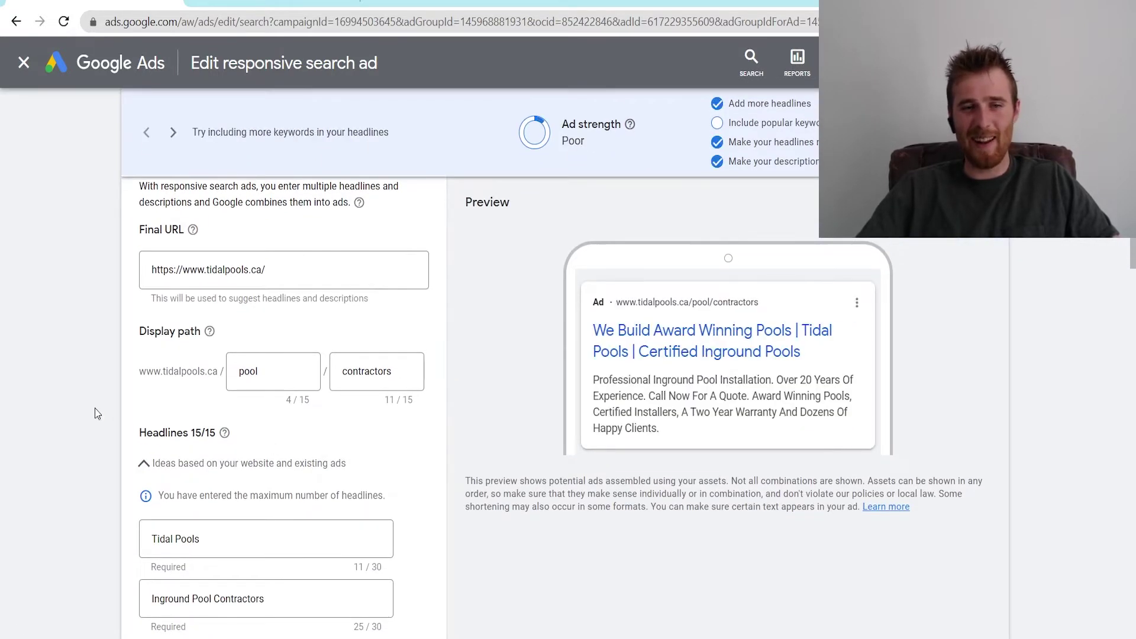
{"action": "scroll", "coordinate": [114, 360], "scroll_direction": "down", "scroll_amount": 15}
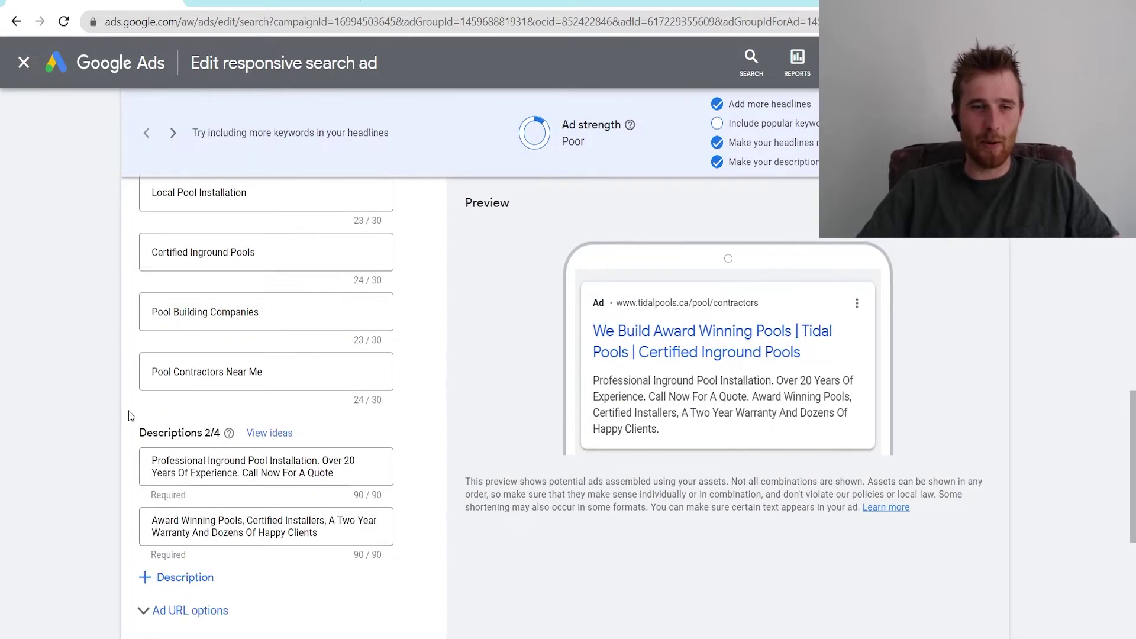
{"action": "scroll", "coordinate": [304, 345], "scroll_direction": "up", "scroll_amount": 7}
{"action": "scroll", "coordinate": [303, 345], "scroll_direction": "down", "scroll_amount": 7}
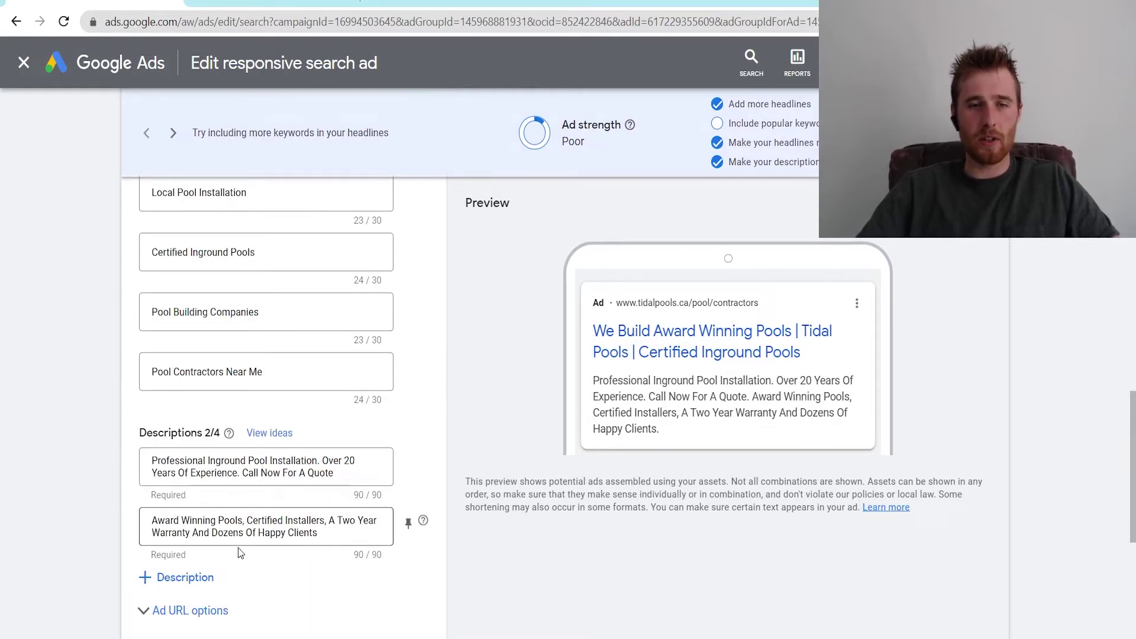
{"action": "scroll", "coordinate": [286, 525], "scroll_direction": "up", "scroll_amount": 14}
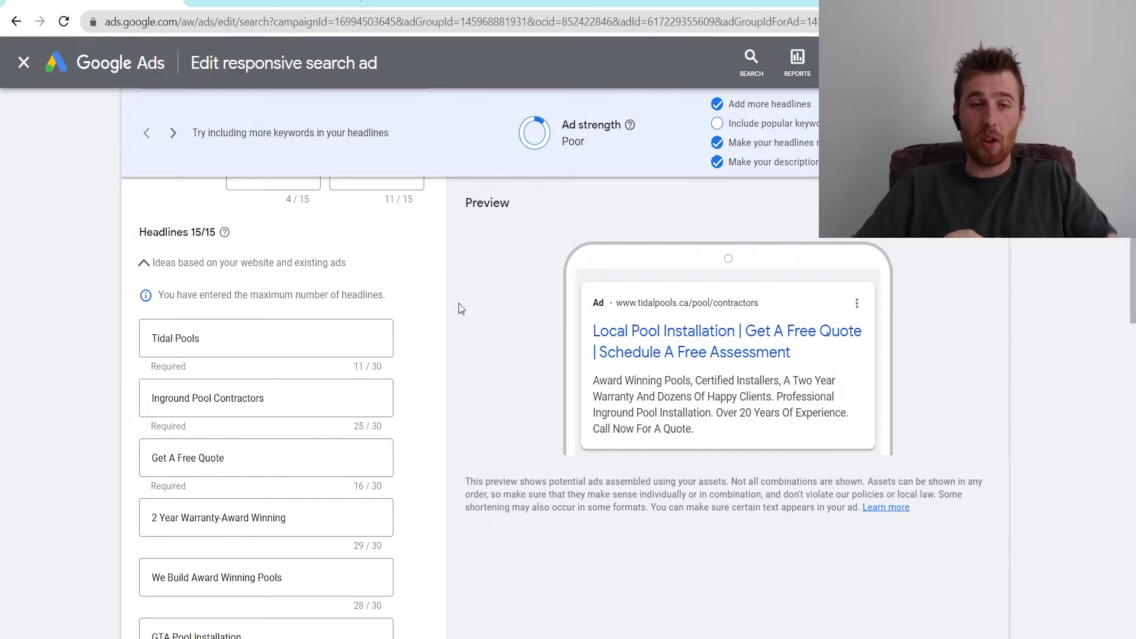
{"action": "scroll", "coordinate": [472, 406], "scroll_direction": "down", "scroll_amount": 8}
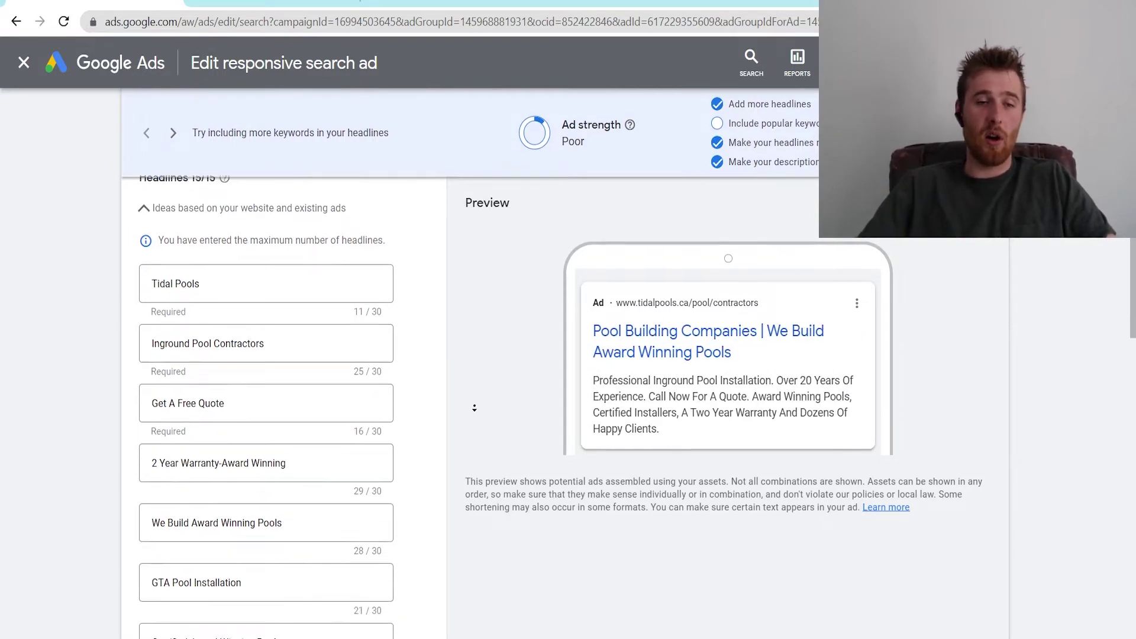
{"action": "scroll", "coordinate": [474, 407], "scroll_direction": "down", "scroll_amount": 7}
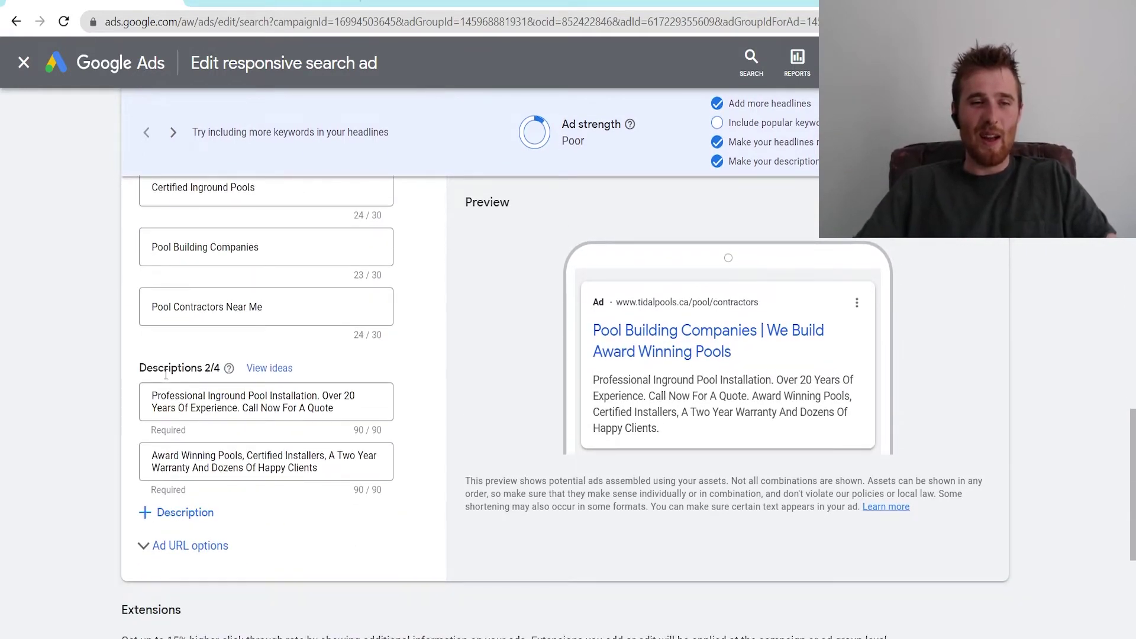
Step: Add two blank description fields to the ad, review its headlines and descriptions, and close the editor without saving
{"action": "mouse_move", "coordinate": [220, 368]}
{"action": "left_mouse_down"}
{"action": "mouse_move", "coordinate": [159, 387]}
{"action": "mouse_move", "coordinate": [234, 368]}
{"action": "left_mouse_up"}
{"action": "left_click", "coordinate": [156, 363]}
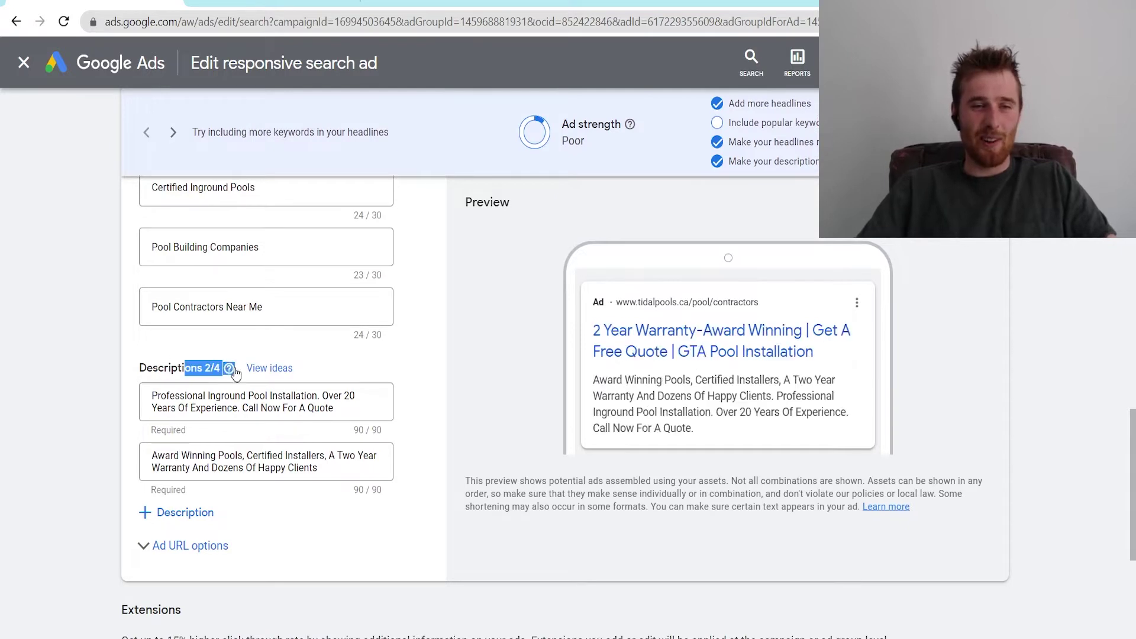
{"action": "left_click", "coordinate": [172, 515]}
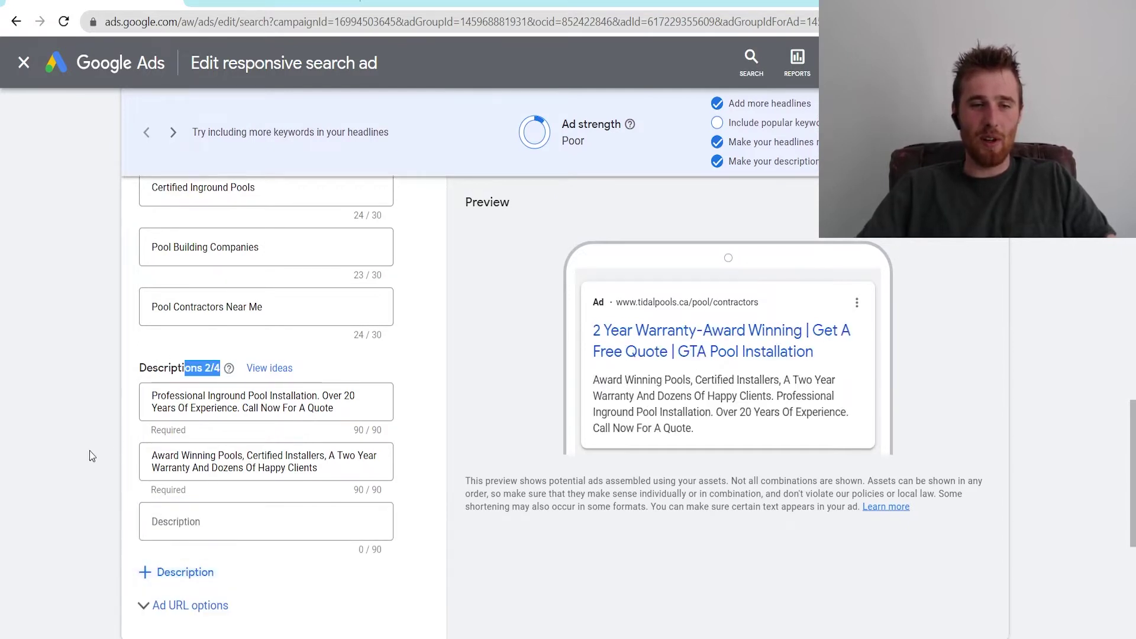
{"action": "scroll", "coordinate": [134, 438], "scroll_direction": "down", "scroll_amount": 3}
{"action": "left_click", "coordinate": [185, 372]}
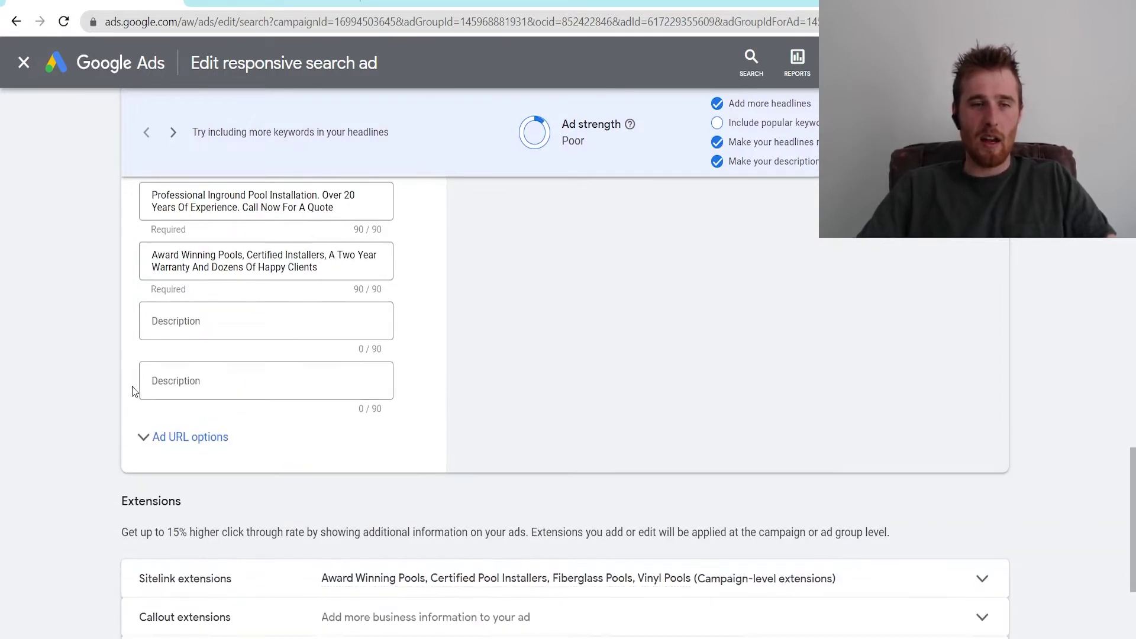
{"action": "scroll", "coordinate": [467, 417], "scroll_direction": "up", "scroll_amount": 20}
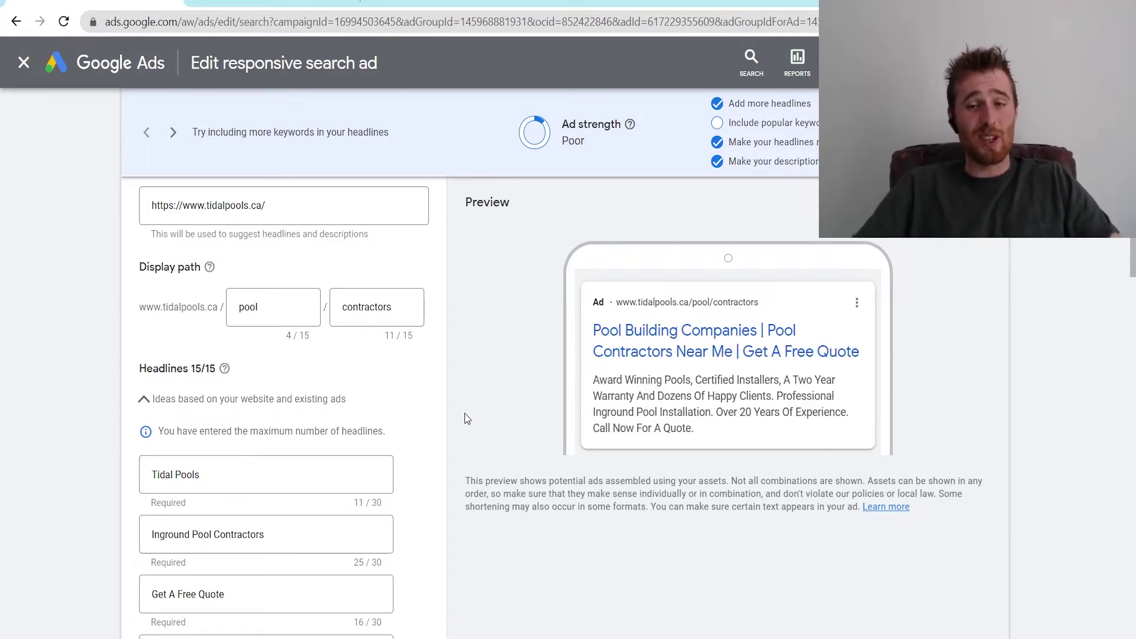
{"action": "scroll", "coordinate": [465, 418], "scroll_direction": "down", "scroll_amount": 15}
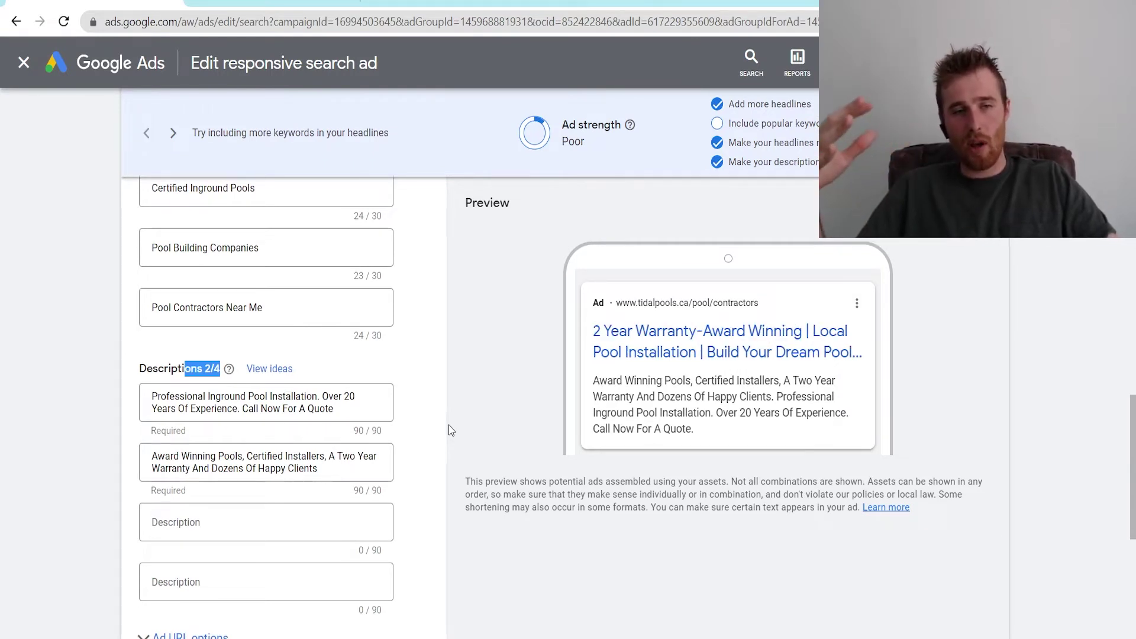
{"action": "left_click", "coordinate": [23, 63]}
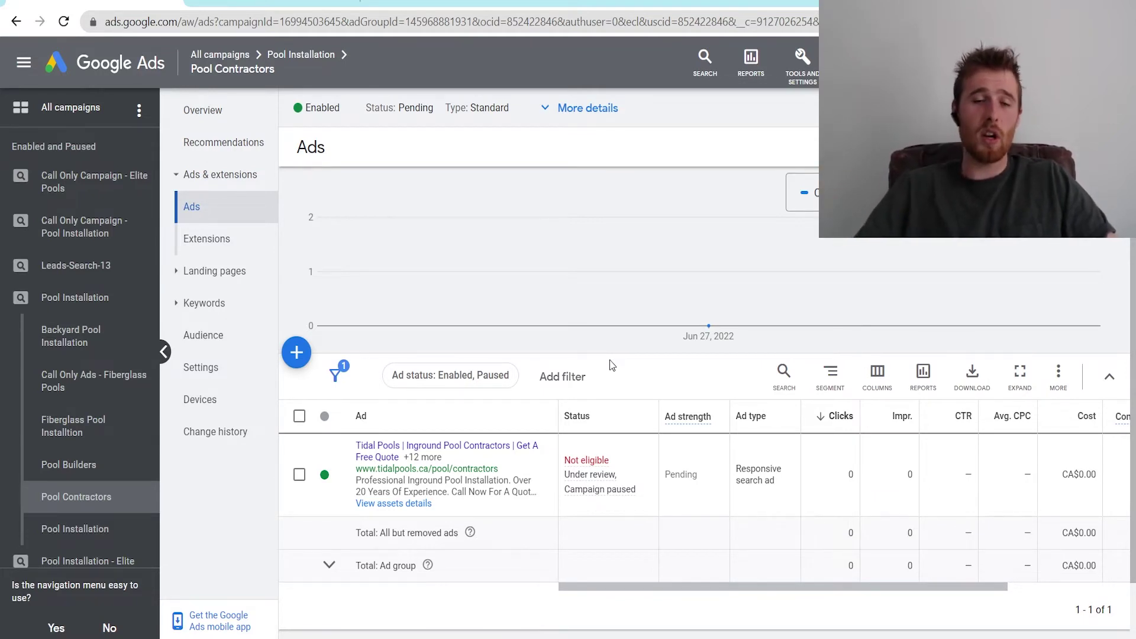
Step: Copy the Tidal Pools ad and paste it into the Pool Contractors ad group, pausing new ads and allowing a duplicate
{"action": "scroll", "coordinate": [563, 494], "scroll_direction": "down", "scroll_amount": 1}
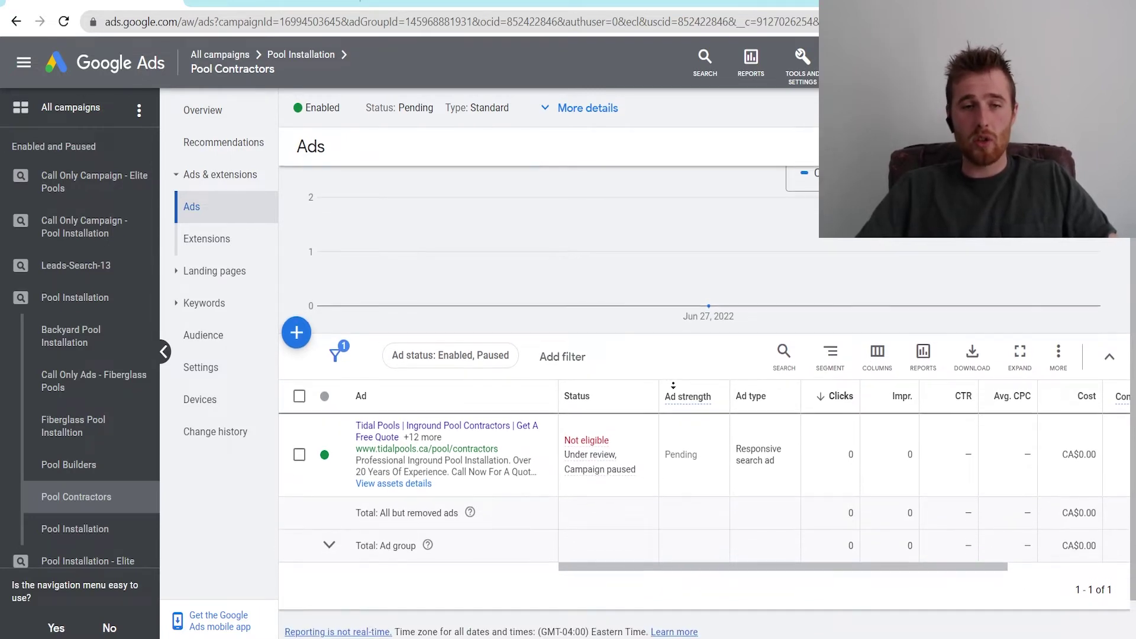
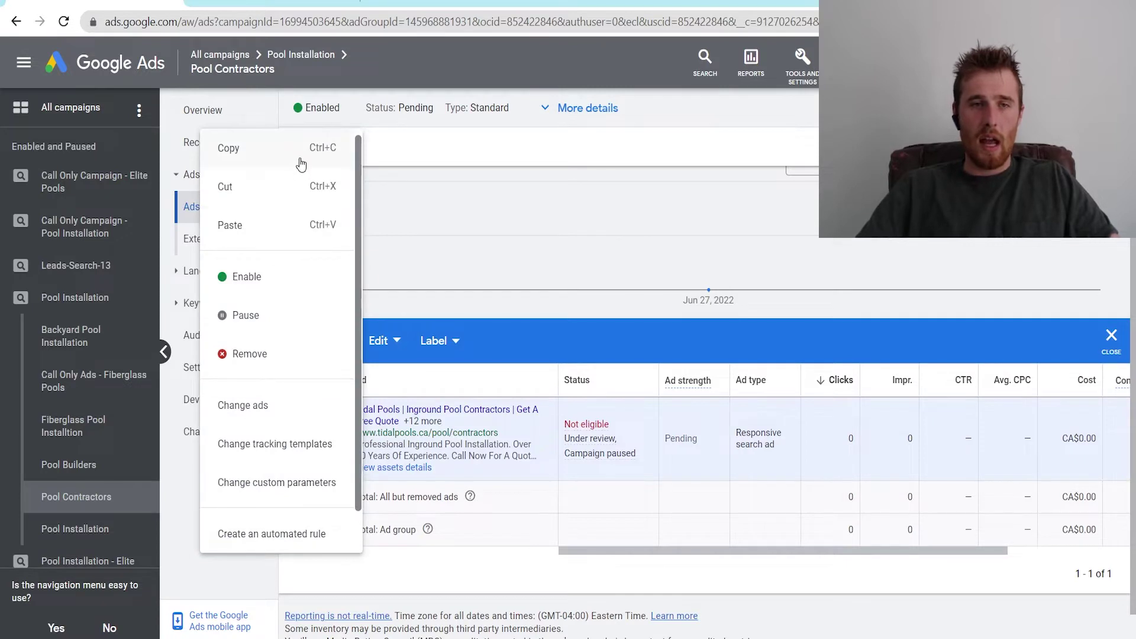
{"action": "left_click", "coordinate": [299, 149]}
{"action": "left_click", "coordinate": [372, 331]}
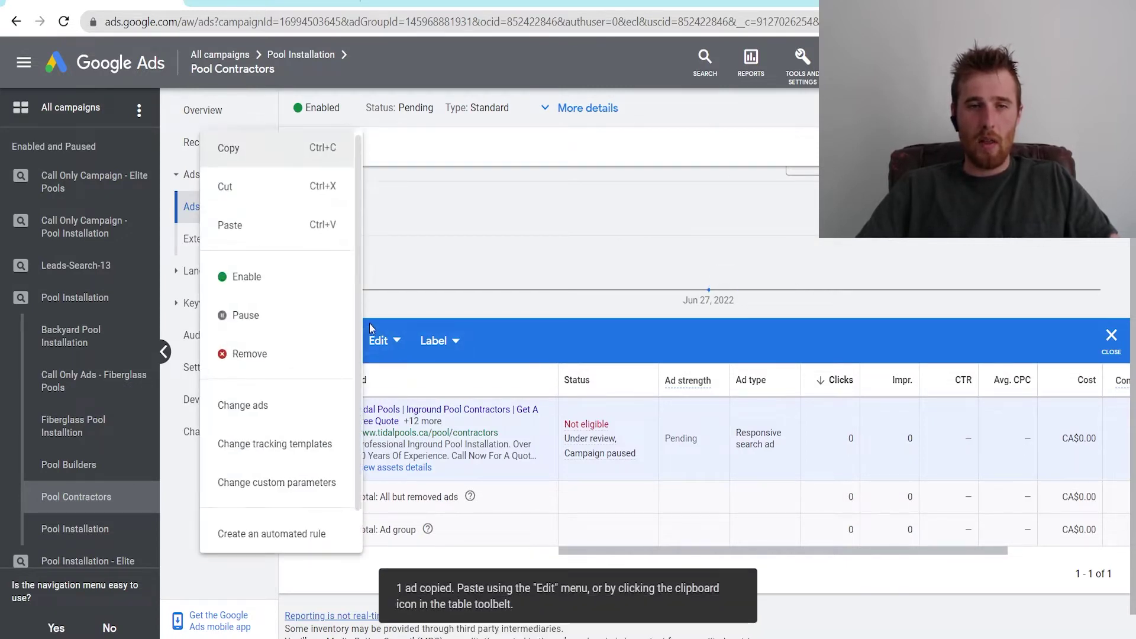
{"action": "left_click", "coordinate": [291, 230]}
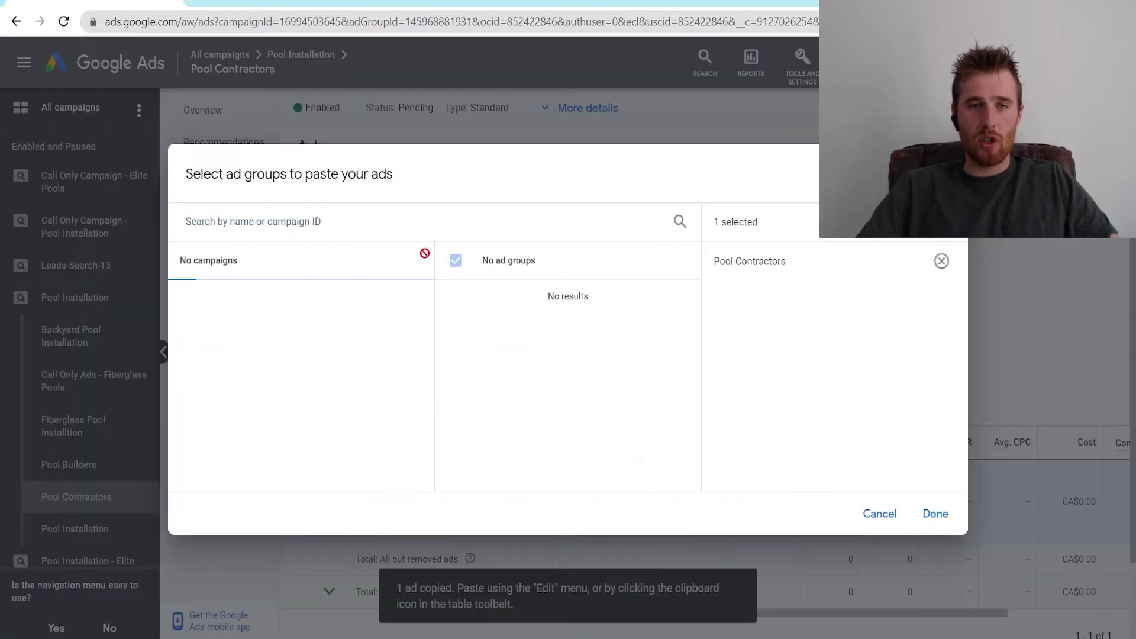
{"action": "left_click", "coordinate": [932, 516]}
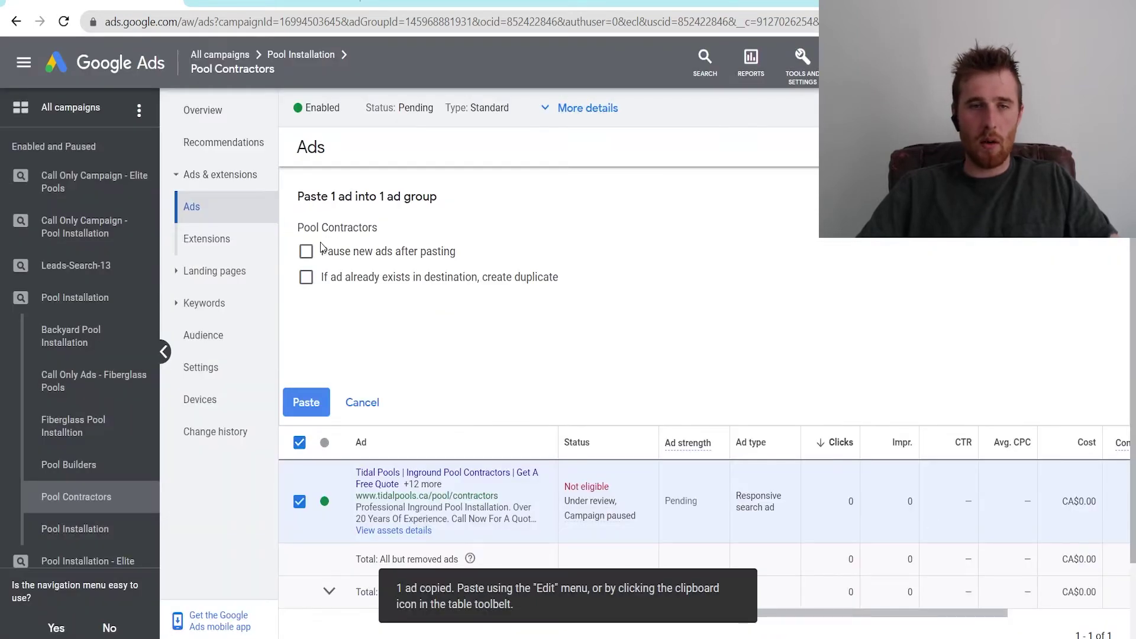
{"action": "left_click", "coordinate": [360, 256]}
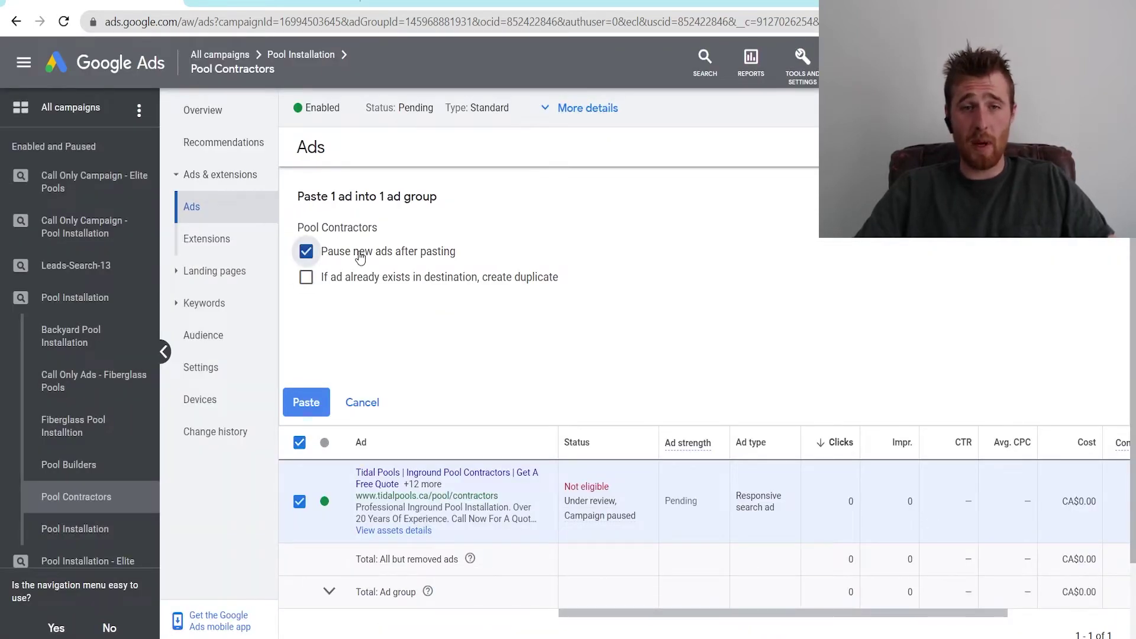
{"action": "left_click", "coordinate": [349, 283]}
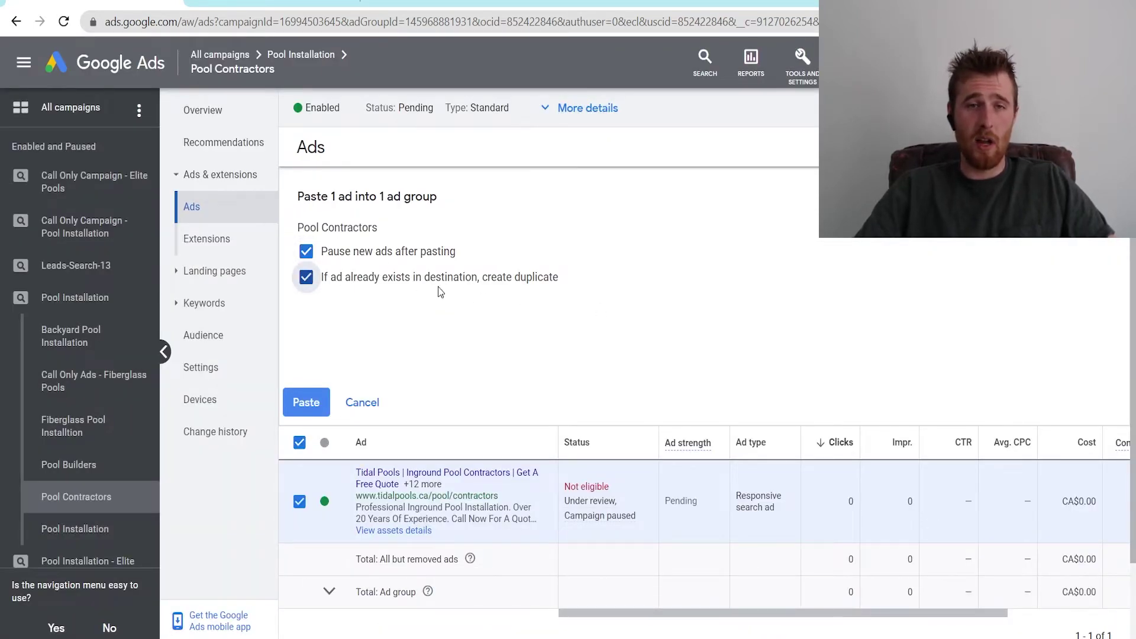
{"action": "left_click", "coordinate": [306, 402]}
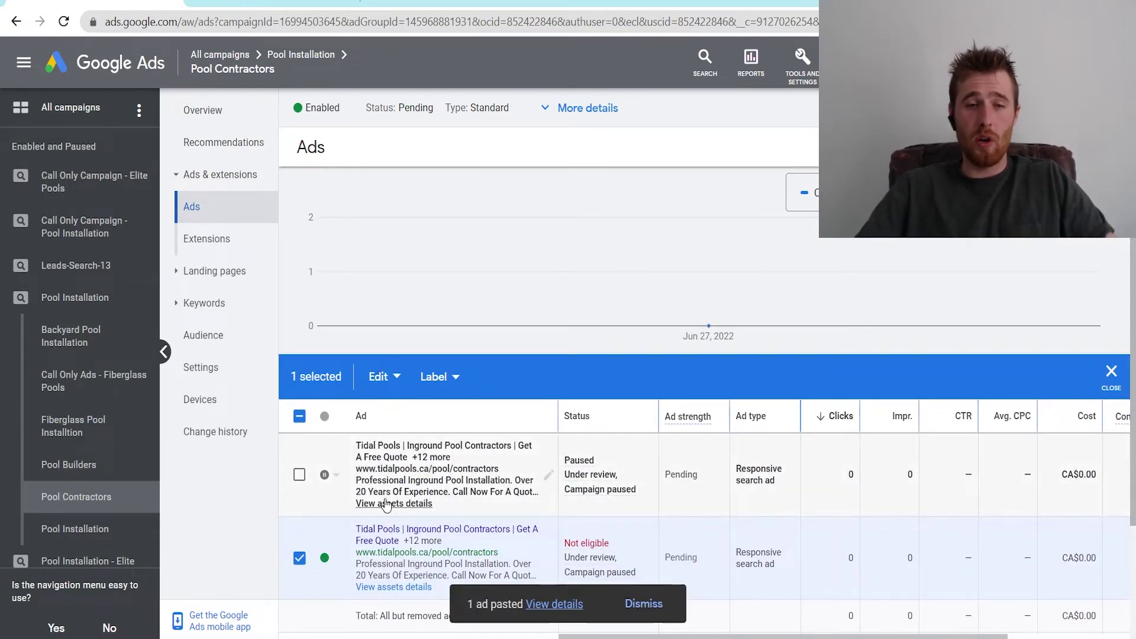
Step: Set both the pasted copy and the original Tidal Pools ad to paused
{"action": "left_click", "coordinate": [324, 475]}
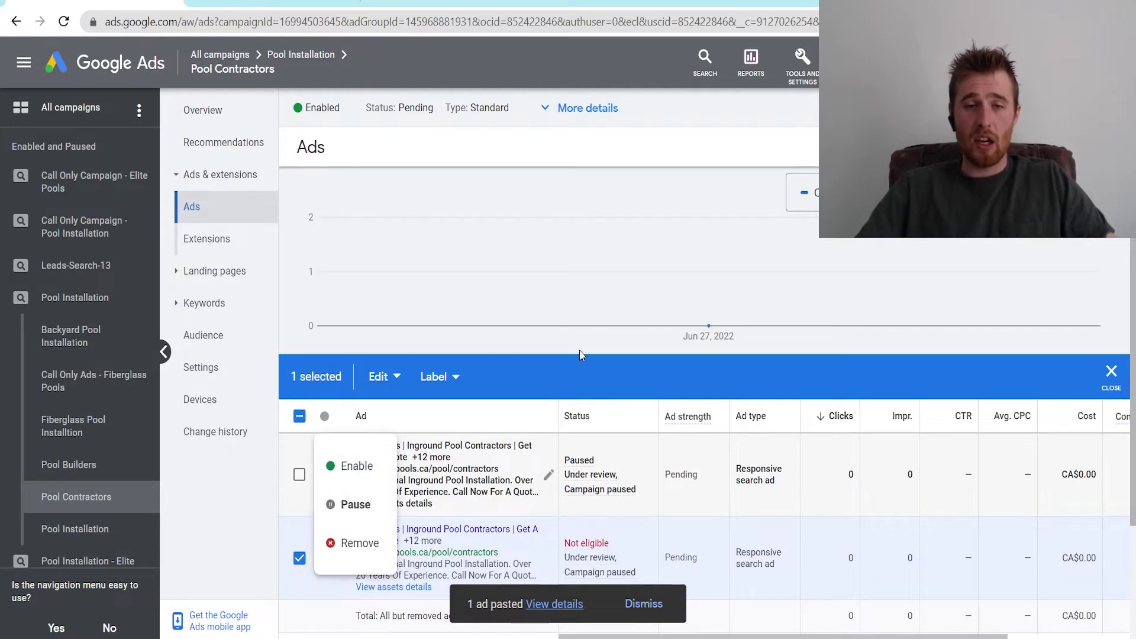
{"action": "left_click", "coordinate": [350, 504]}
{"action": "left_click", "coordinate": [325, 556]}
{"action": "left_click", "coordinate": [342, 571]}
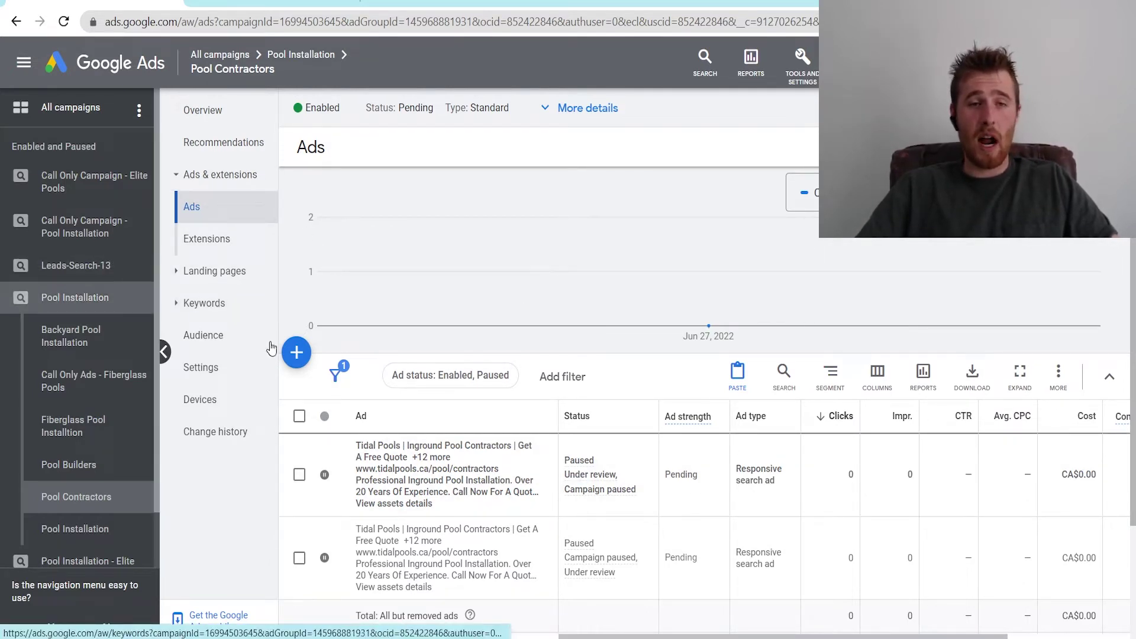
Step: Pause the "swimming pool contractors" phrase match keyword in the Pool Contractors ad group
{"action": "left_click", "coordinate": [214, 317]}
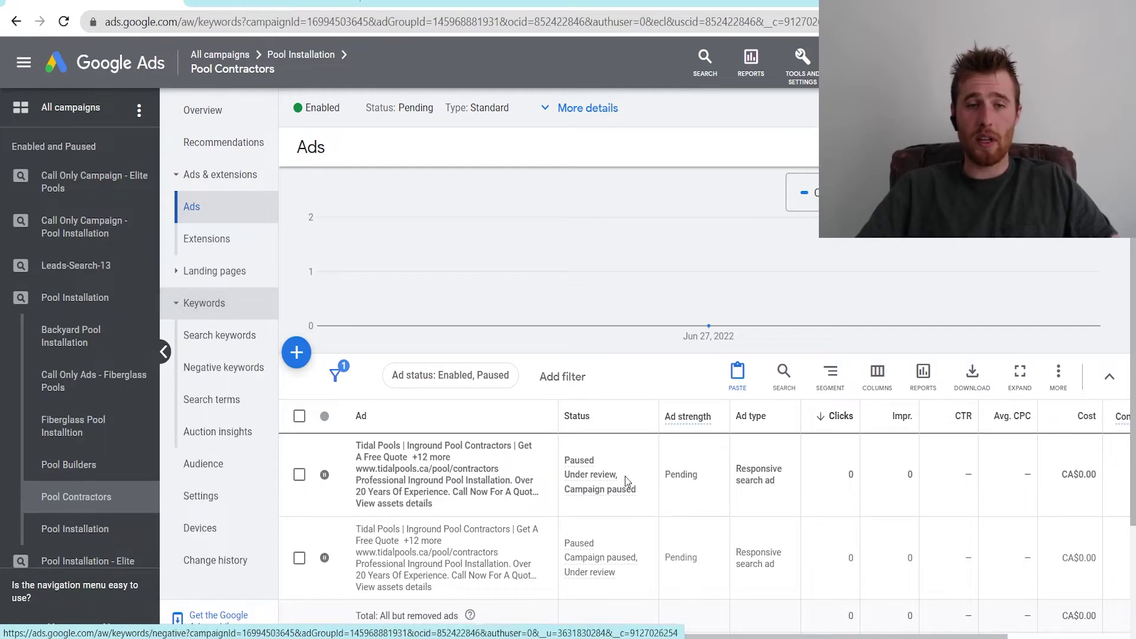
{"action": "scroll", "coordinate": [686, 388], "scroll_direction": "down", "scroll_amount": 3}
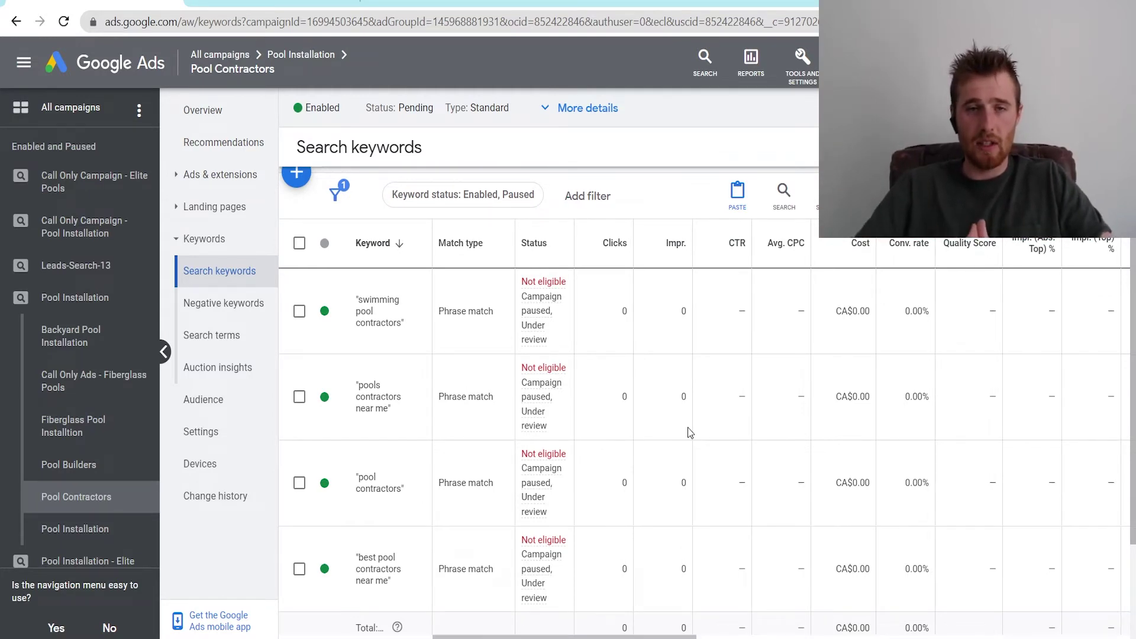
{"action": "left_click", "coordinate": [335, 312]}
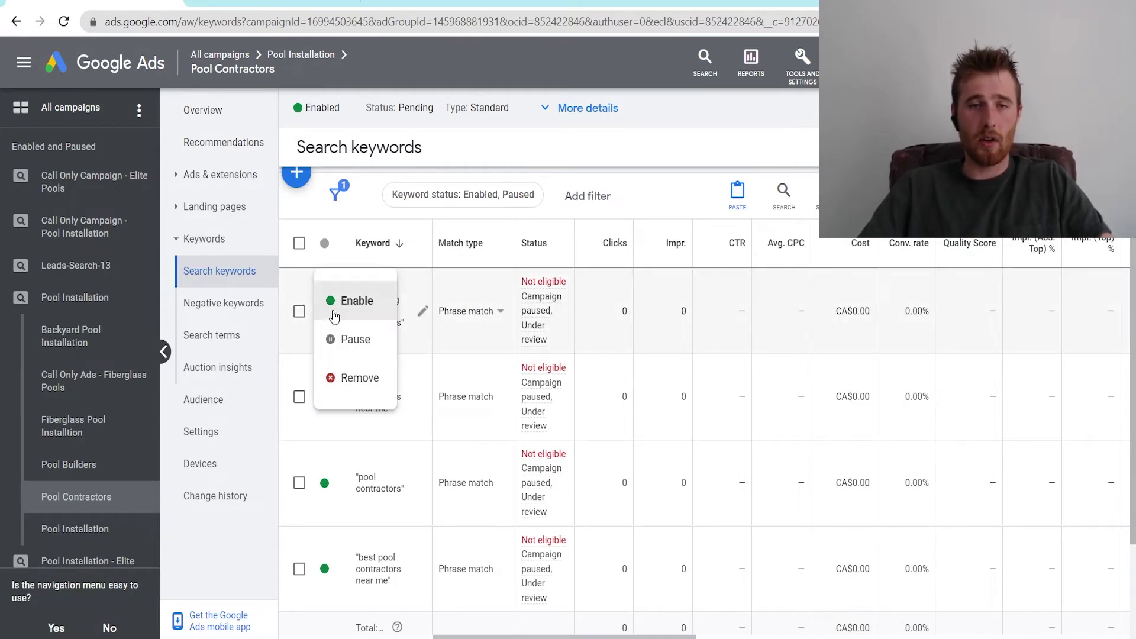
{"action": "left_click", "coordinate": [336, 342]}
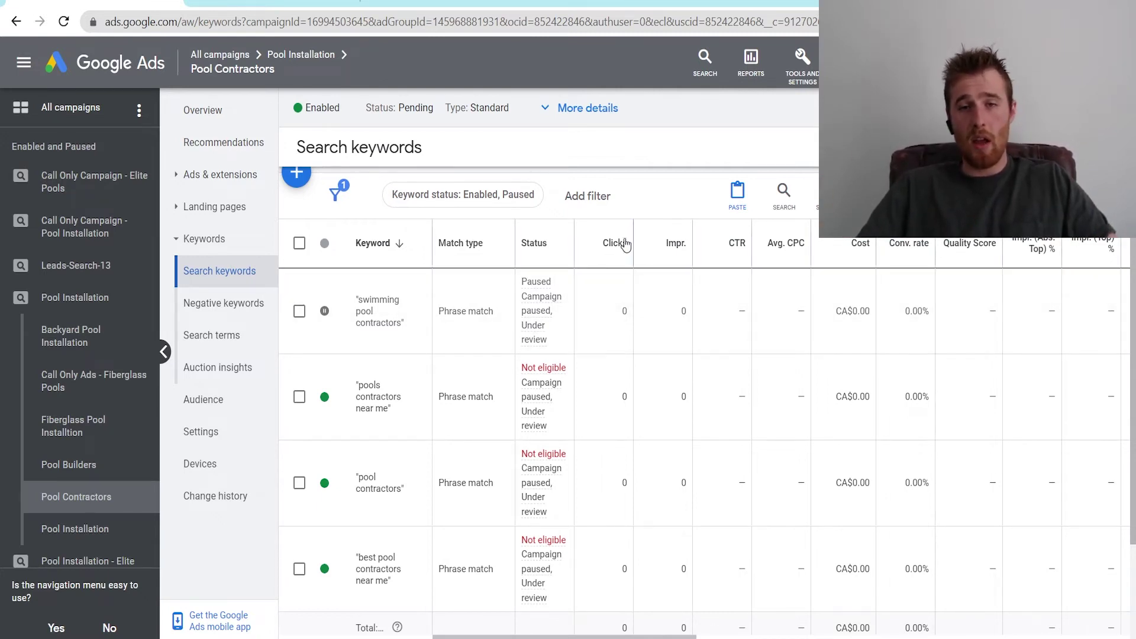
Step: Change the match type of the "swimming pool contractors" keyword to exact match
{"action": "scroll", "coordinate": [473, 325], "scroll_direction": "down", "scroll_amount": 1}
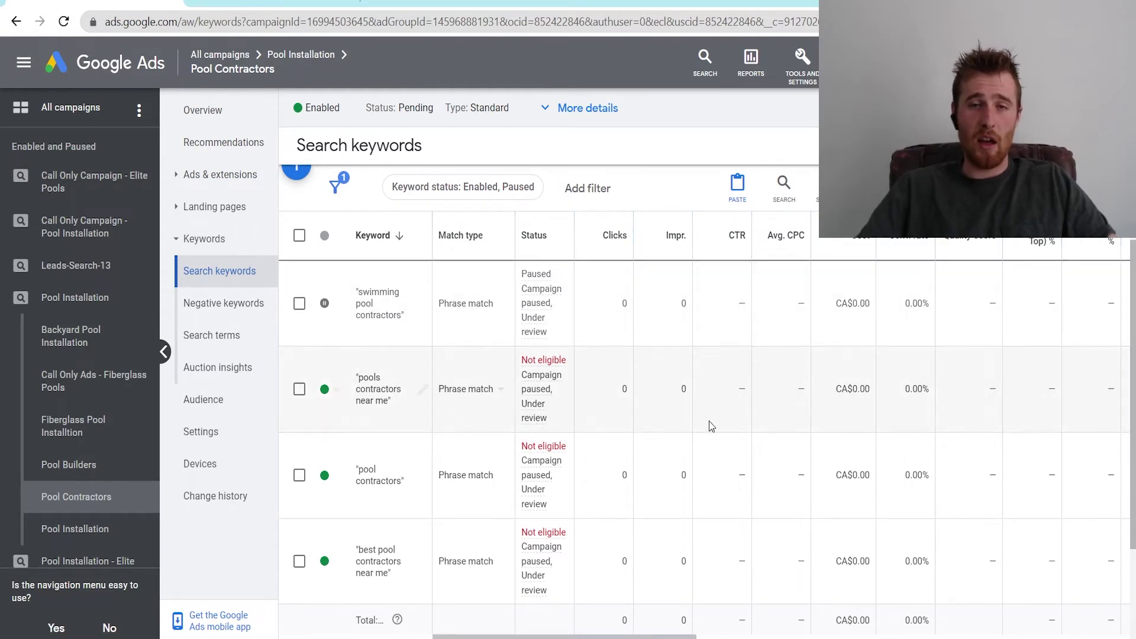
{"action": "left_click", "coordinate": [474, 305]}
{"action": "left_click", "coordinate": [473, 309]}
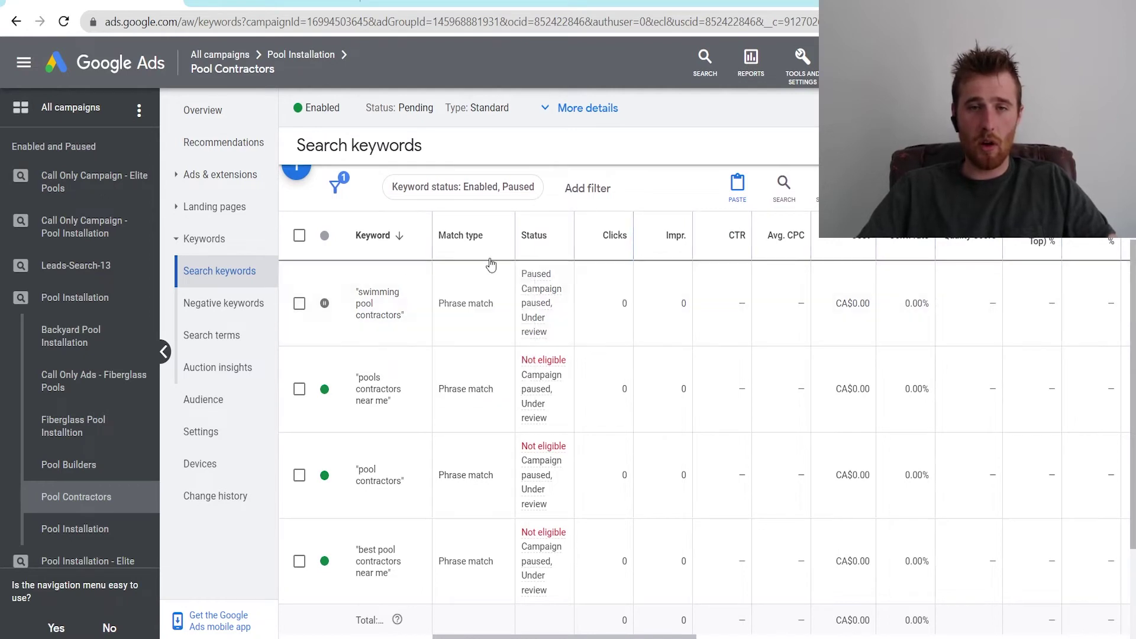
{"action": "left_click", "coordinate": [476, 311]}
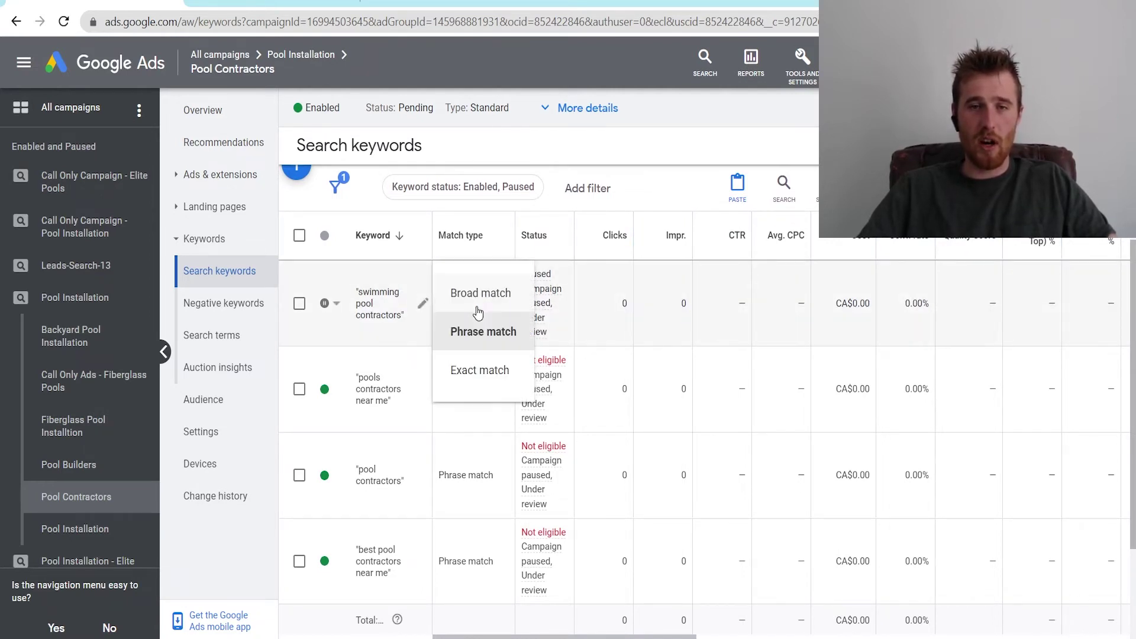
{"action": "left_click", "coordinate": [471, 377]}
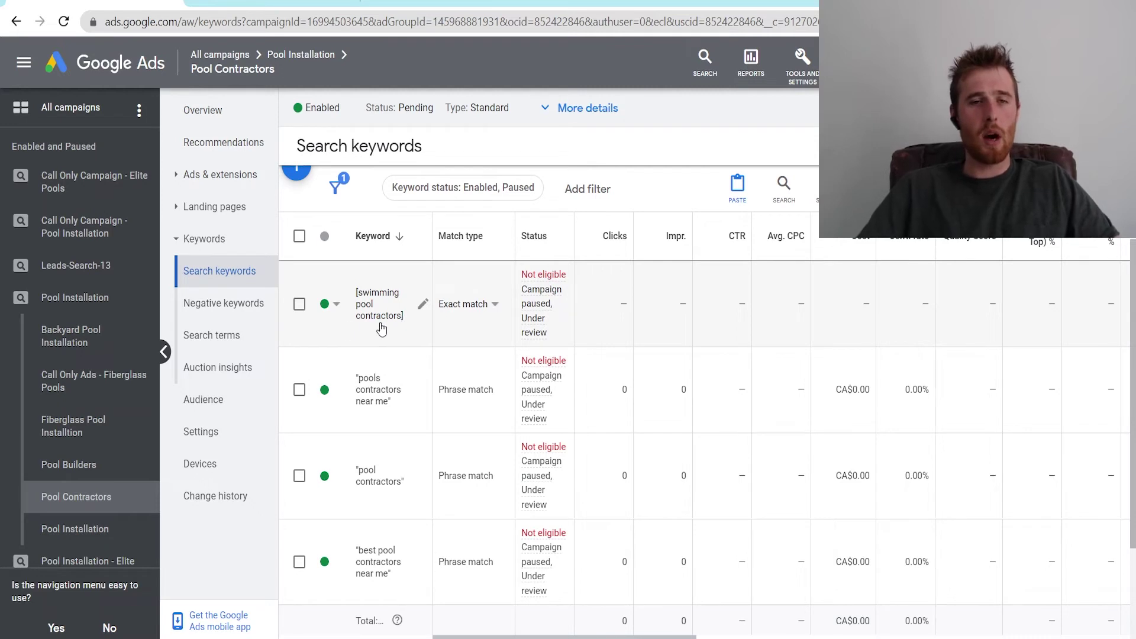
Step: Start adding negative keywords and set them to apply at campaign level to Pool Installation
{"action": "left_click", "coordinate": [233, 338]}
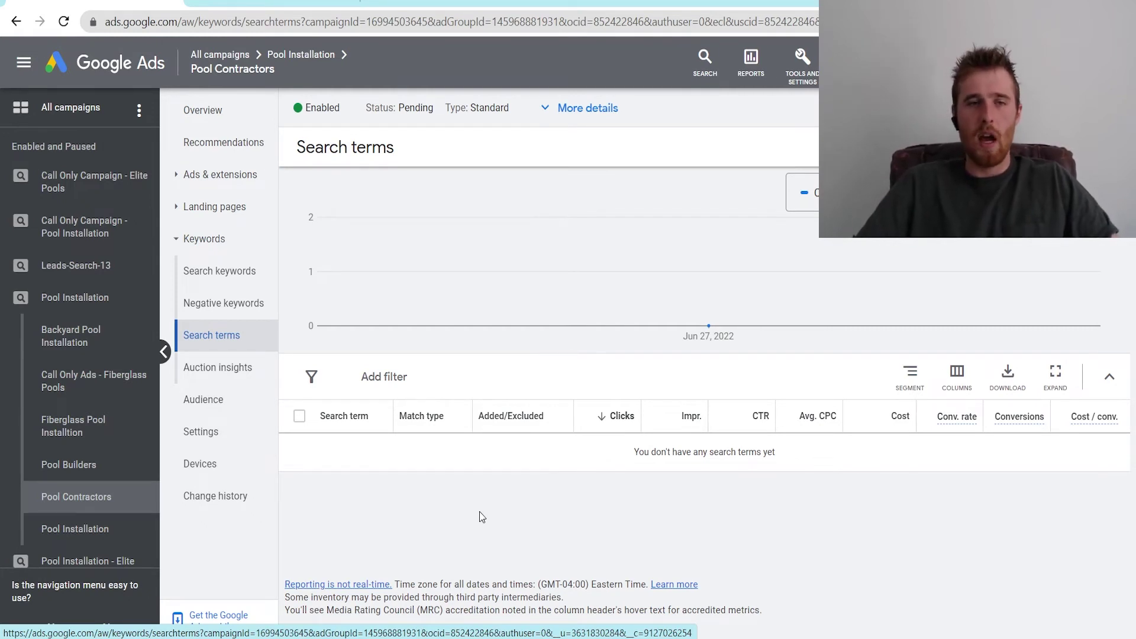
{"action": "left_click", "coordinate": [211, 313]}
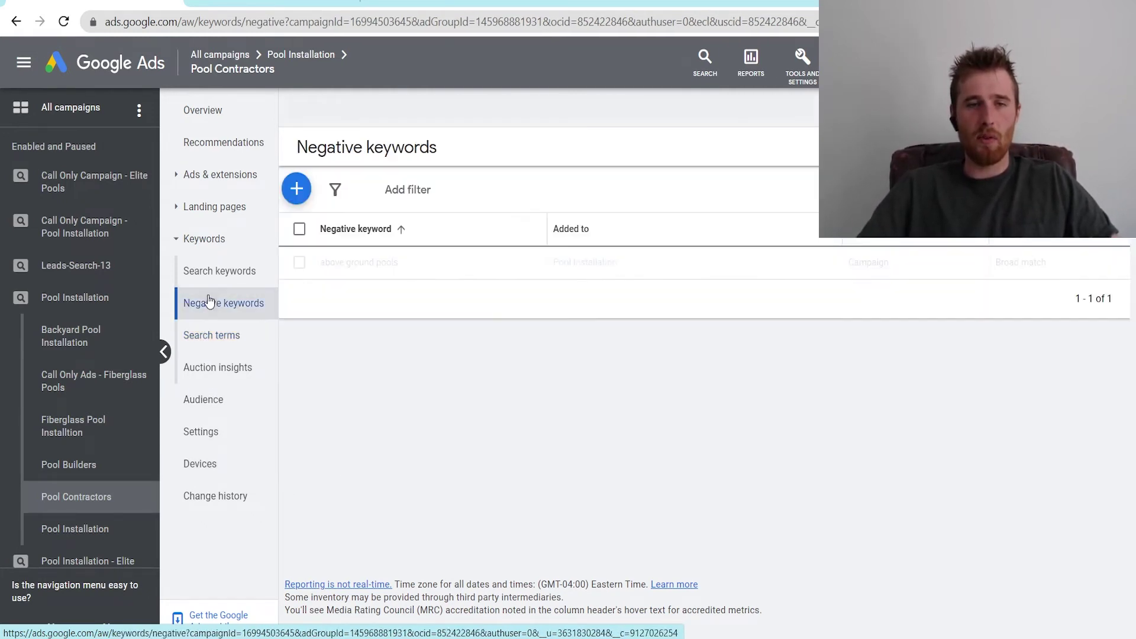
{"action": "left_click", "coordinate": [296, 189]}
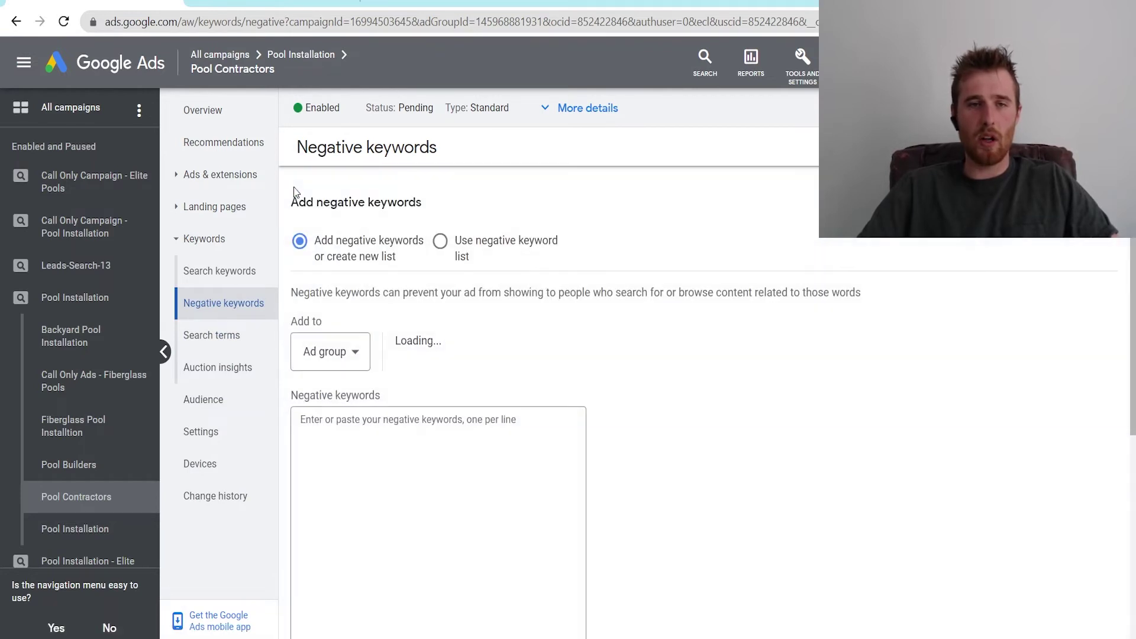
{"action": "left_click", "coordinate": [330, 352]}
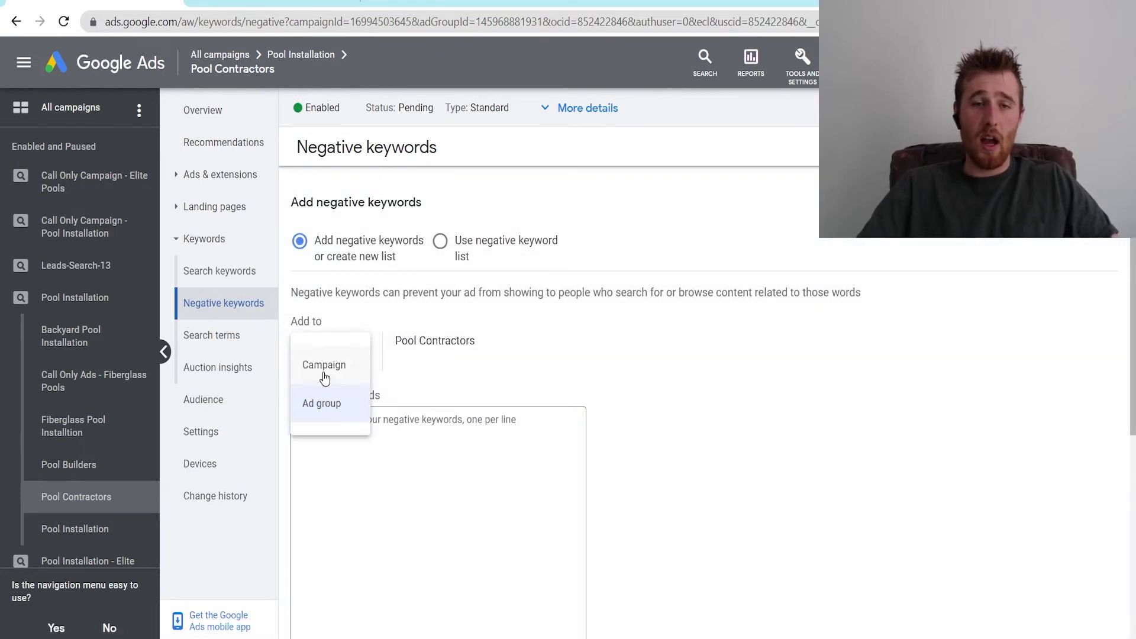
{"action": "left_click", "coordinate": [328, 364]}
{"action": "scroll", "coordinate": [672, 432], "scroll_direction": "down", "scroll_amount": 1}
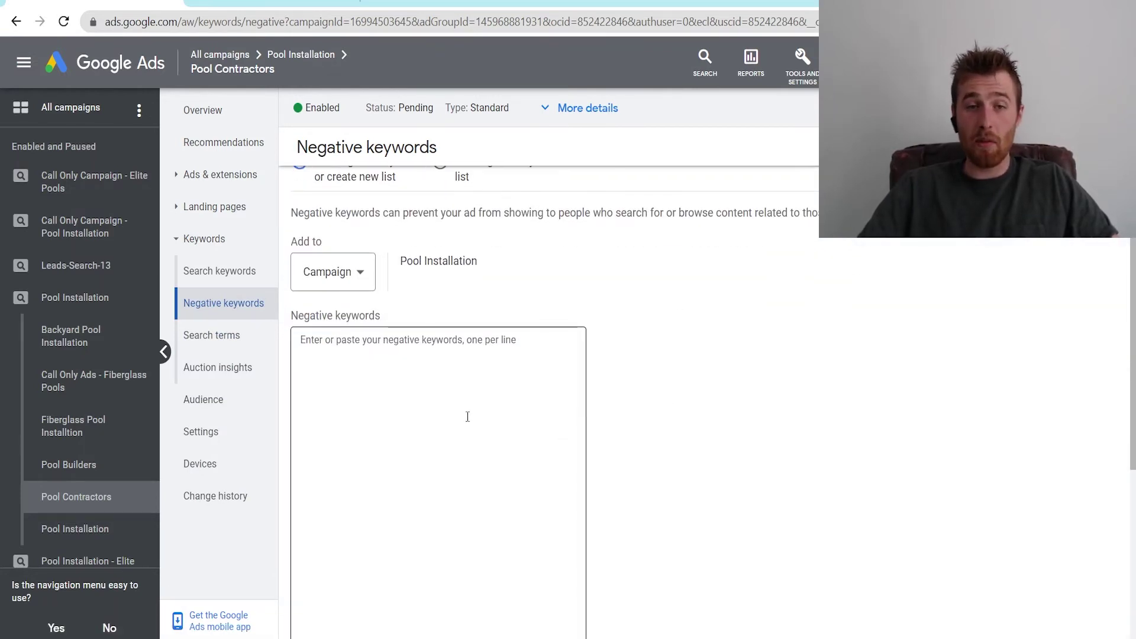
{"action": "left_click", "coordinate": [338, 279]}
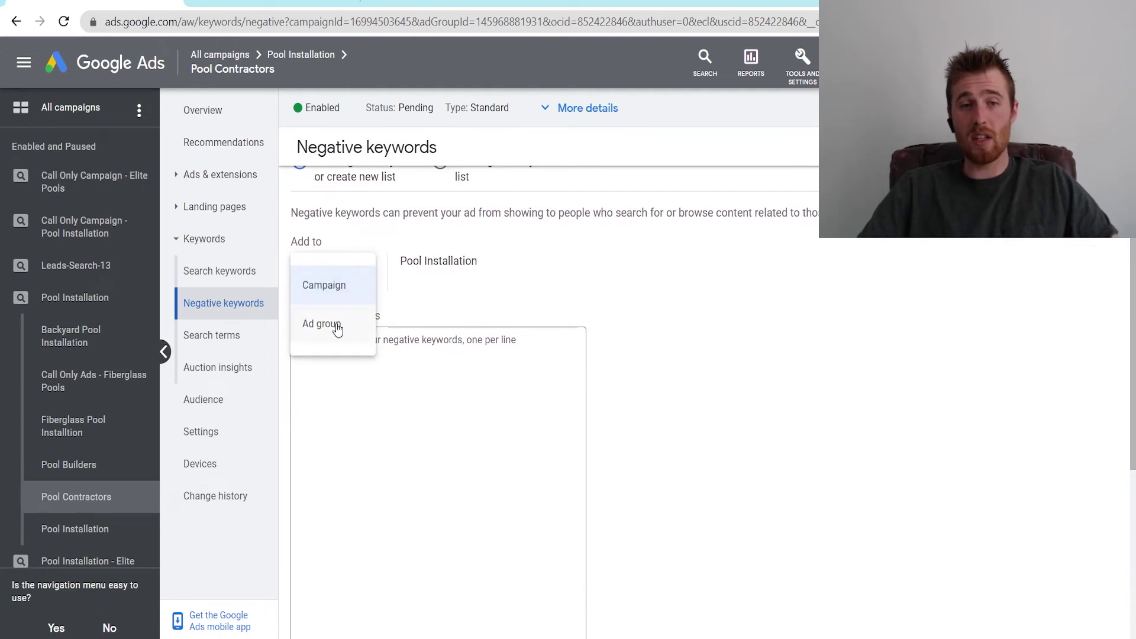
{"action": "left_click", "coordinate": [679, 324]}
Step: Enter [pool products] as an exact match negative keyword and save it
{"action": "left_click", "coordinate": [435, 441]}
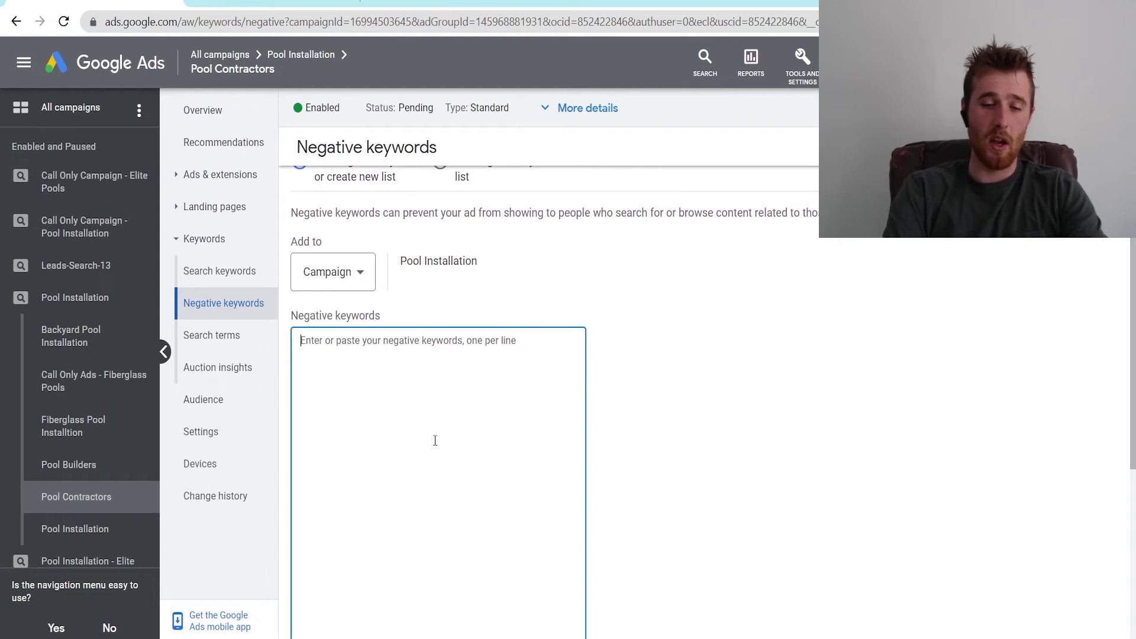
{"action": "type", "text": "pool products"}
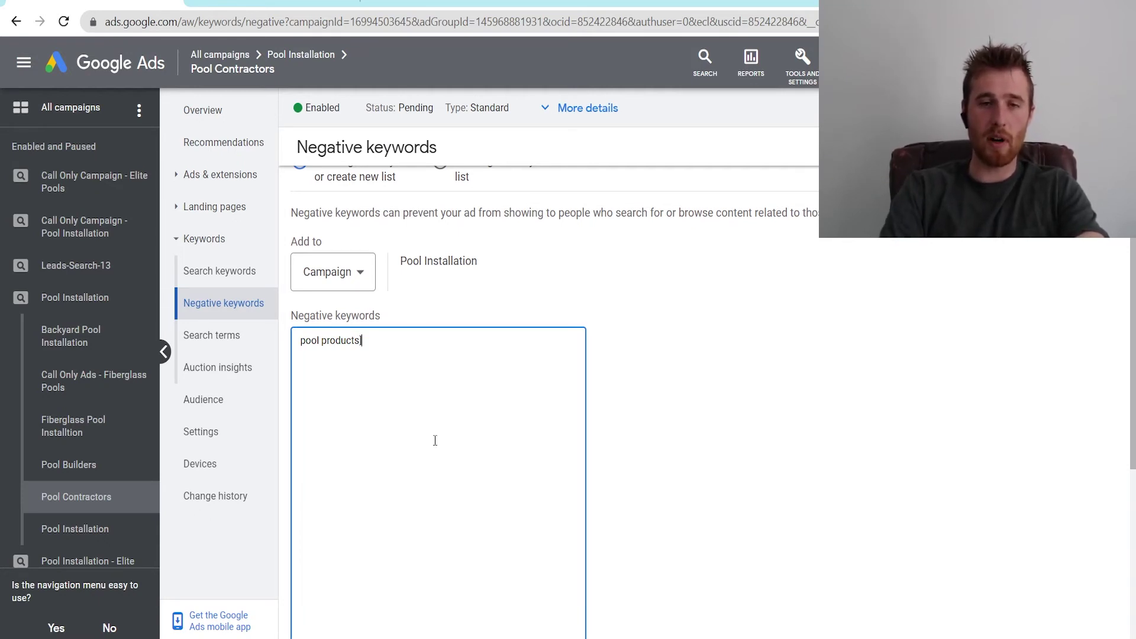
{"action": "type", "text": "["}
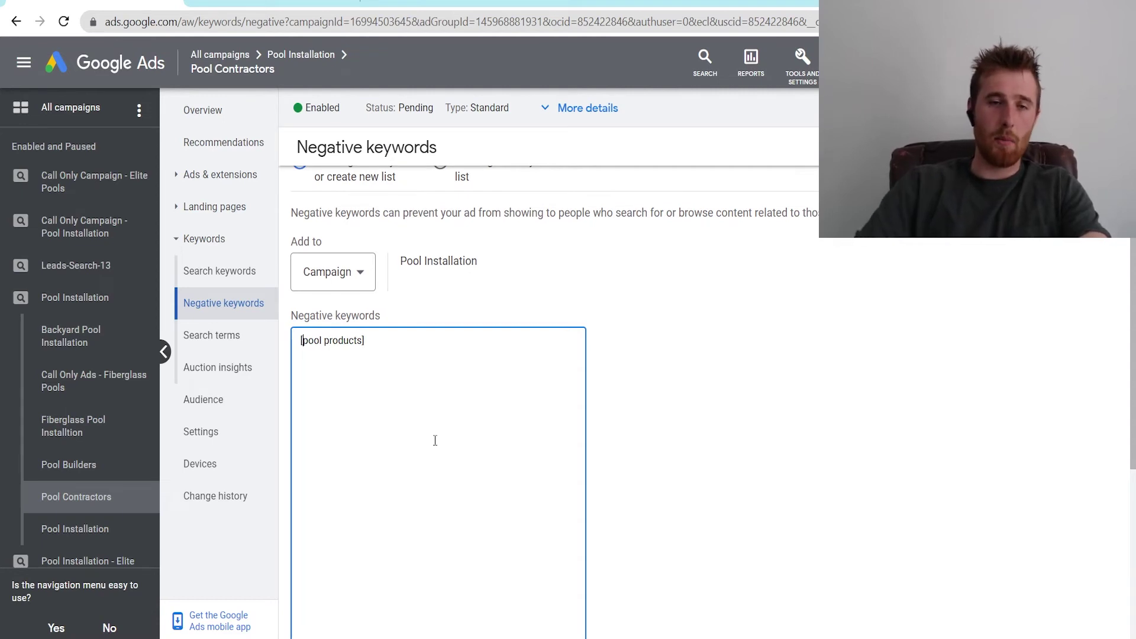
{"action": "scroll", "coordinate": [684, 432], "scroll_direction": "down", "scroll_amount": 5}
{"action": "left_click", "coordinate": [312, 529]}
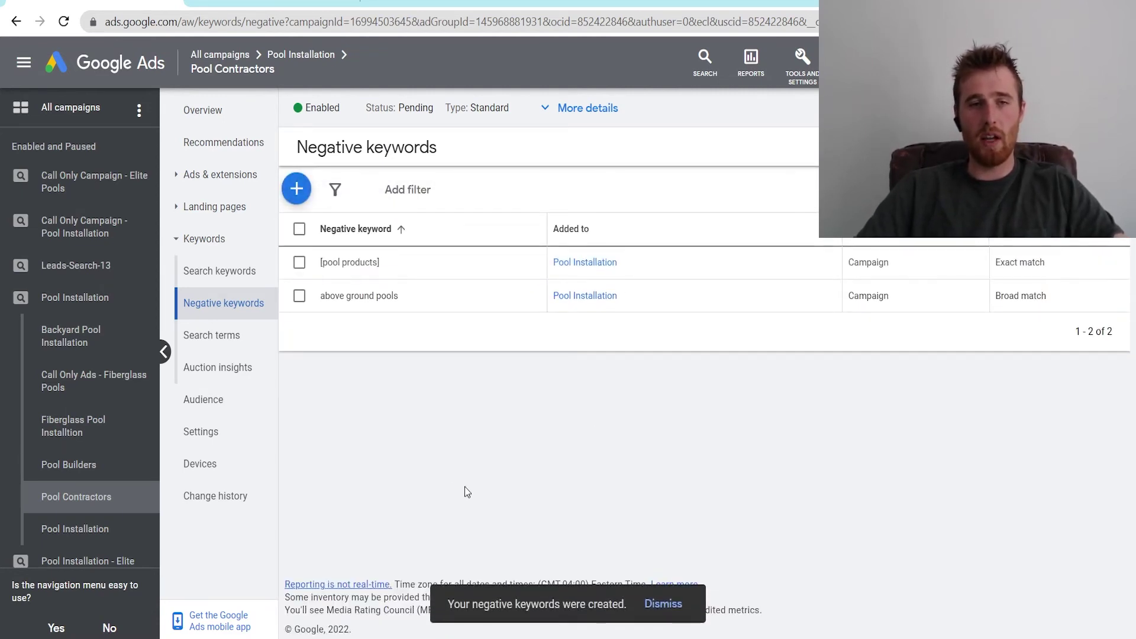
{"action": "left_click_drag", "start_coordinate": [317, 271], "coordinate": [378, 270]}
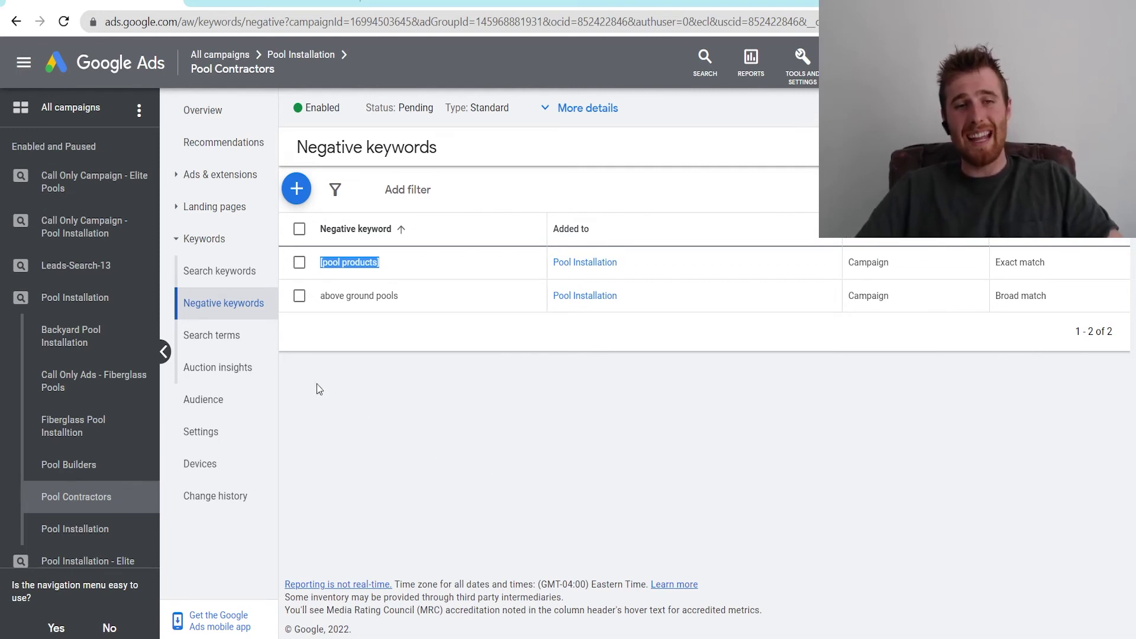
Step: Review the landing pages report and the ads list of the Pool Contractors ad group
{"action": "left_click", "coordinate": [235, 217]}
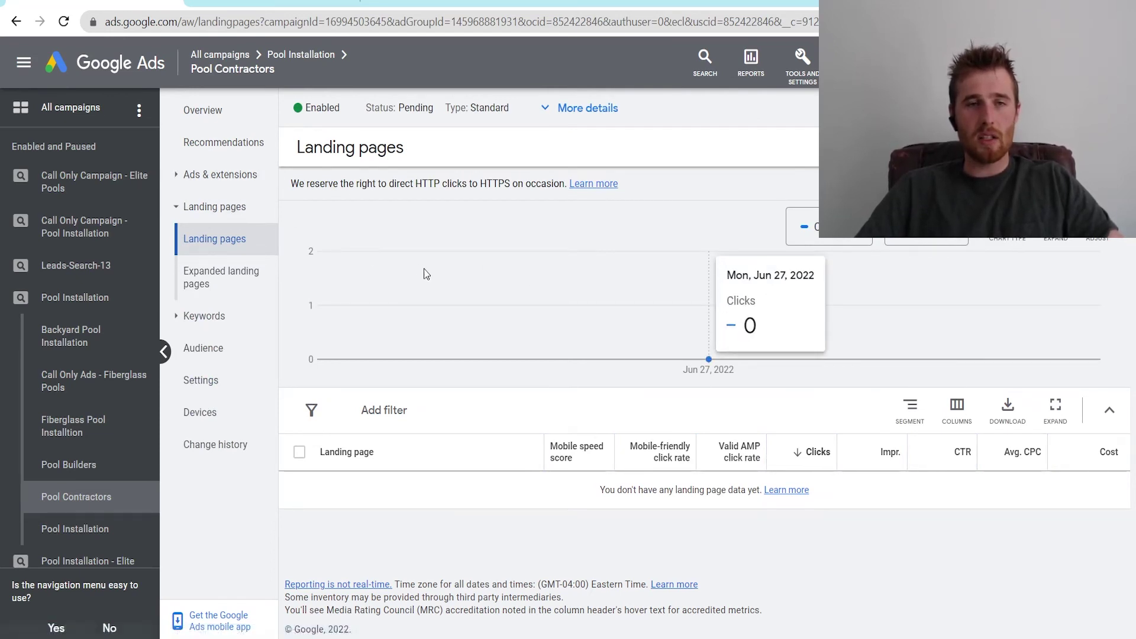
{"action": "left_click", "coordinate": [223, 196]}
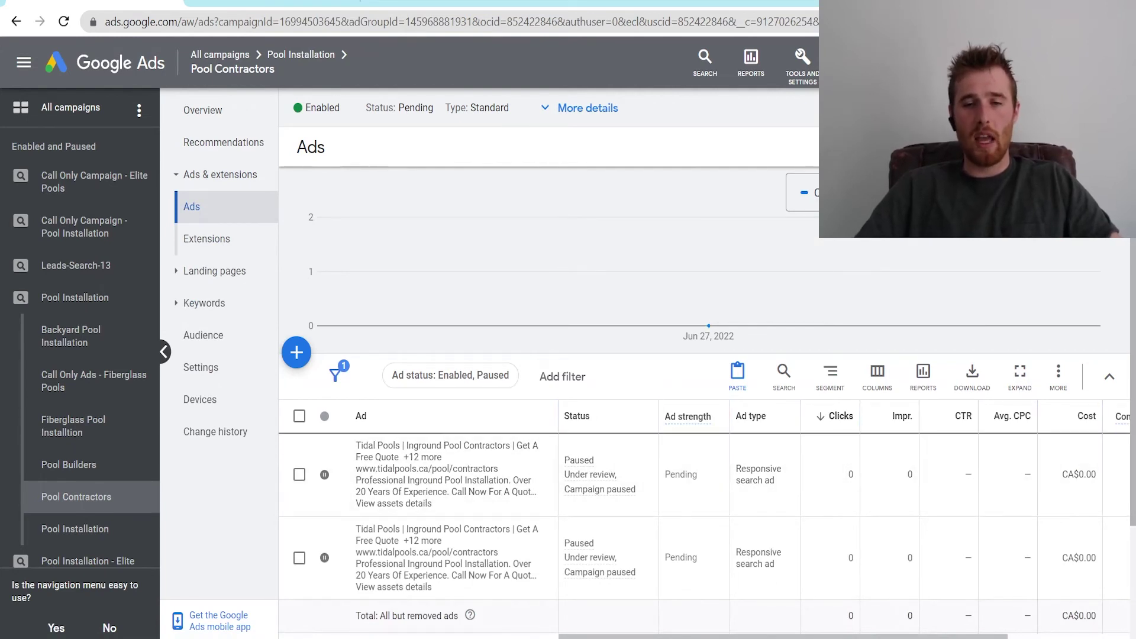
{"action": "scroll", "coordinate": [705, 515], "scroll_direction": "right", "scroll_amount": 3}
{"action": "scroll", "coordinate": [704, 515], "scroll_direction": "left", "scroll_amount": 3}
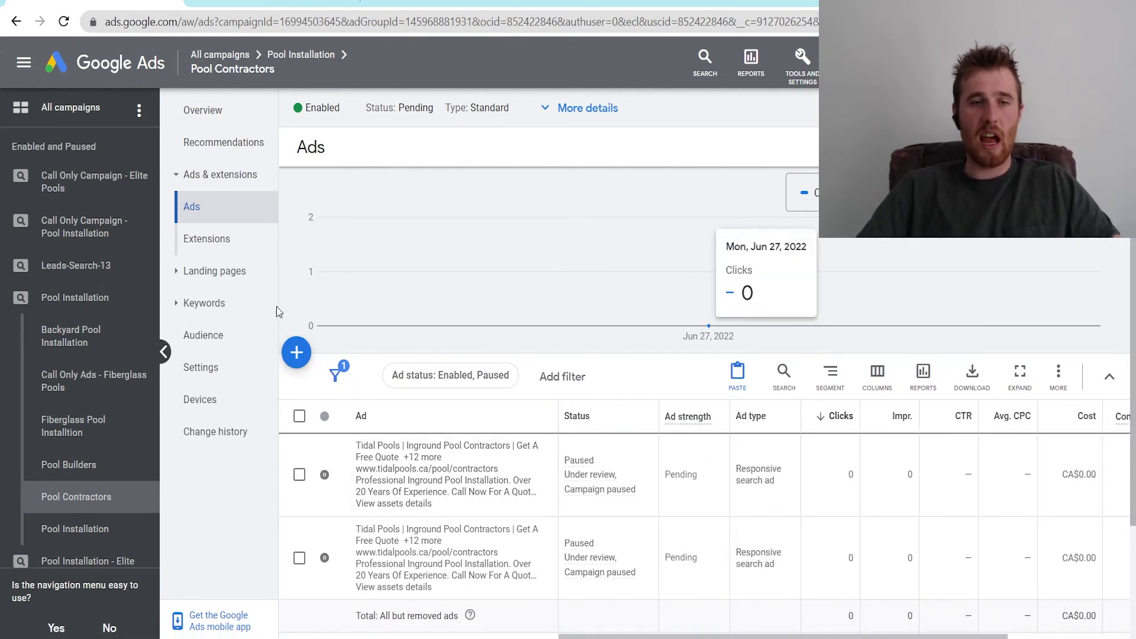
Step: Examine the impression share, quality score and expected CTR columns of the Pool Contractors search keywords
{"action": "left_click", "coordinate": [174, 305]}
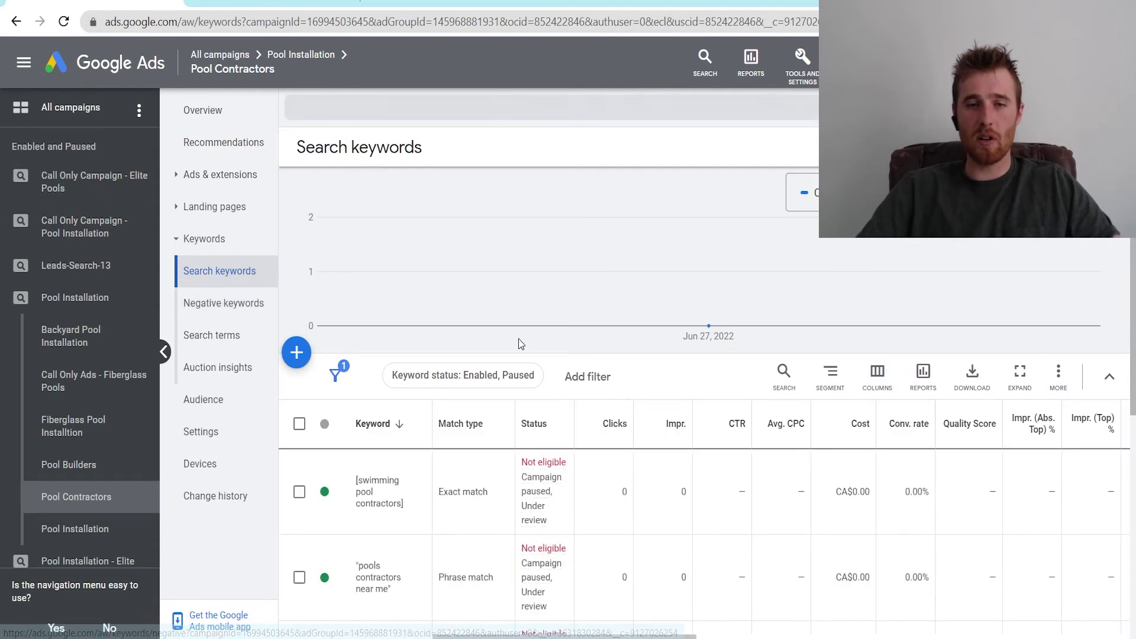
{"action": "scroll", "coordinate": [389, 346], "scroll_direction": "down", "scroll_amount": 3}
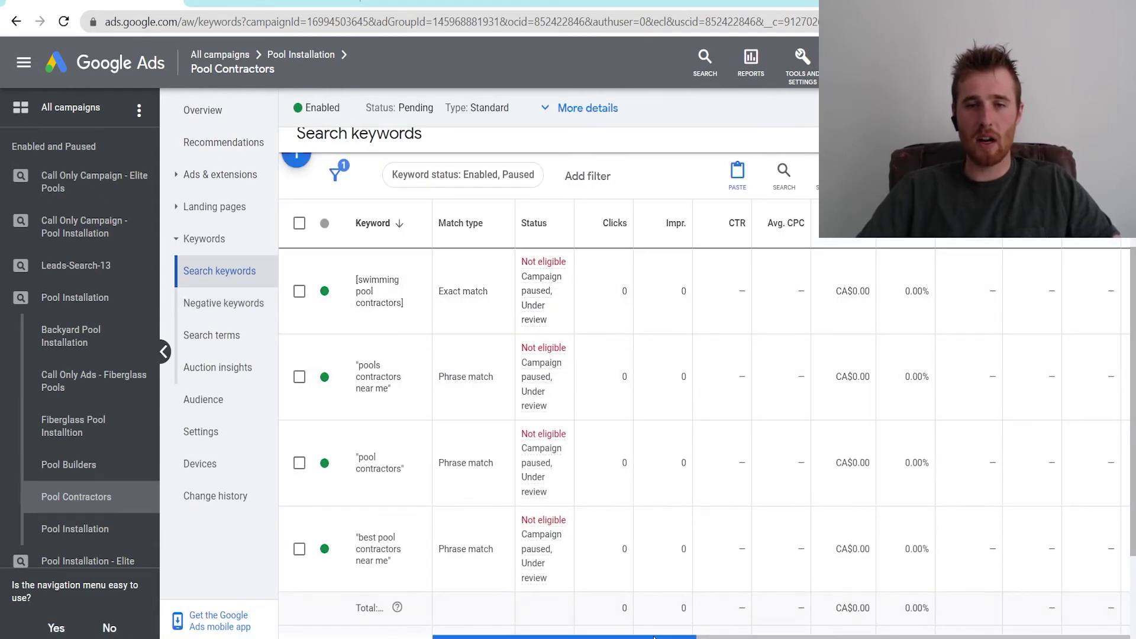
{"action": "scroll", "coordinate": [704, 444], "scroll_direction": "right", "scroll_amount": 2}
{"action": "scroll", "coordinate": [781, 419], "scroll_direction": "right", "scroll_amount": 8}
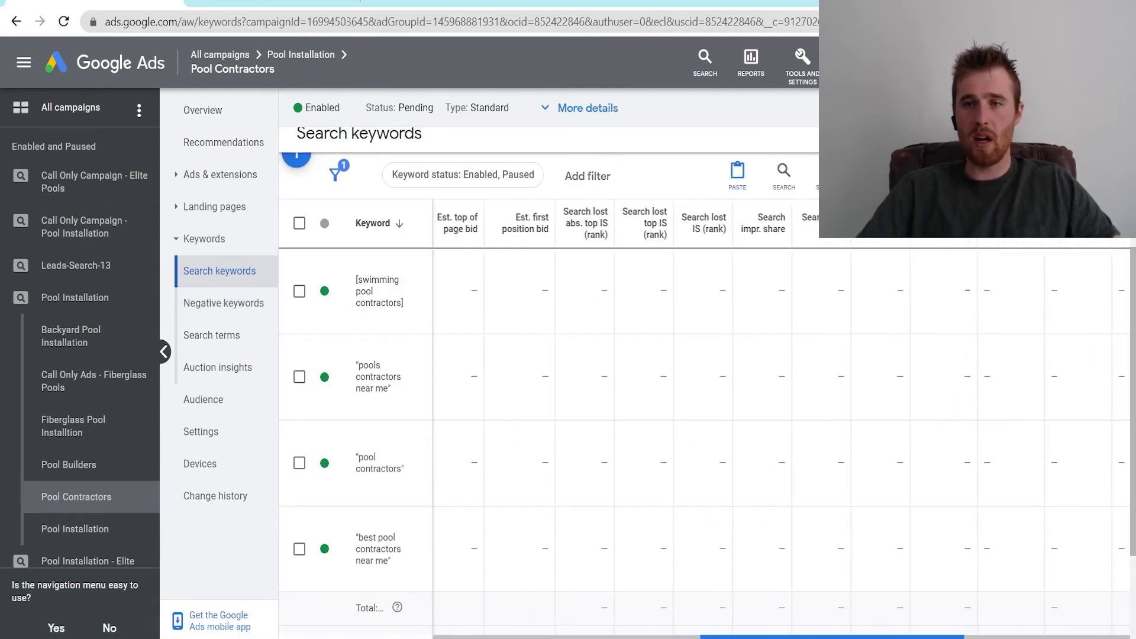
{"action": "scroll", "coordinate": [840, 356], "scroll_direction": "right", "scroll_amount": 4}
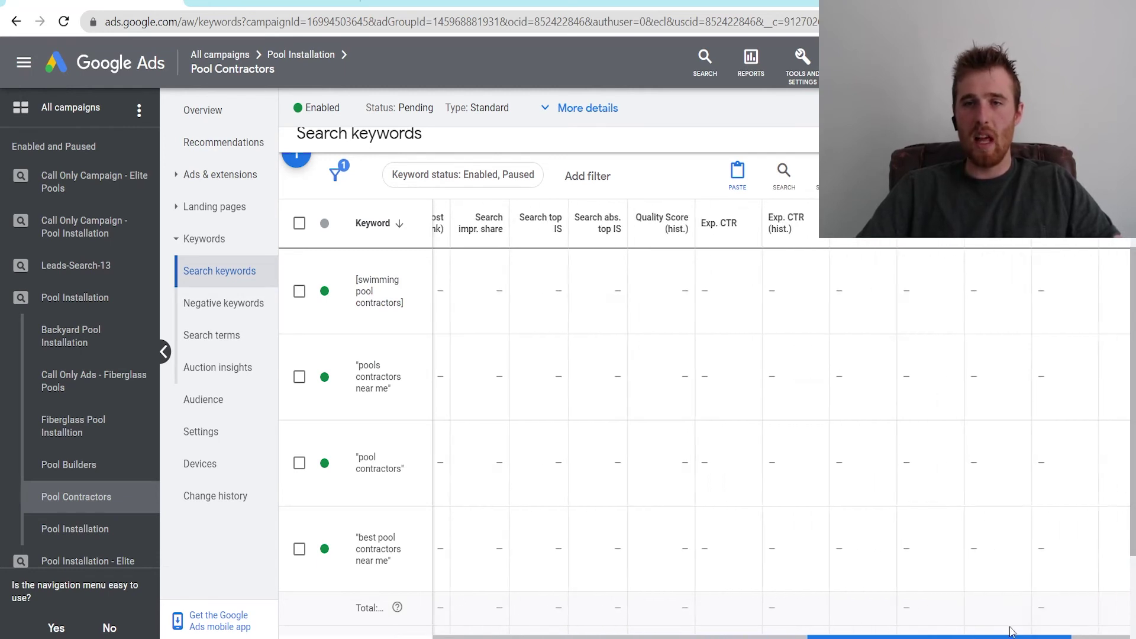
{"action": "mouse_move", "coordinate": [840, 281]}
{"action": "mouse_move", "coordinate": [928, 240]}
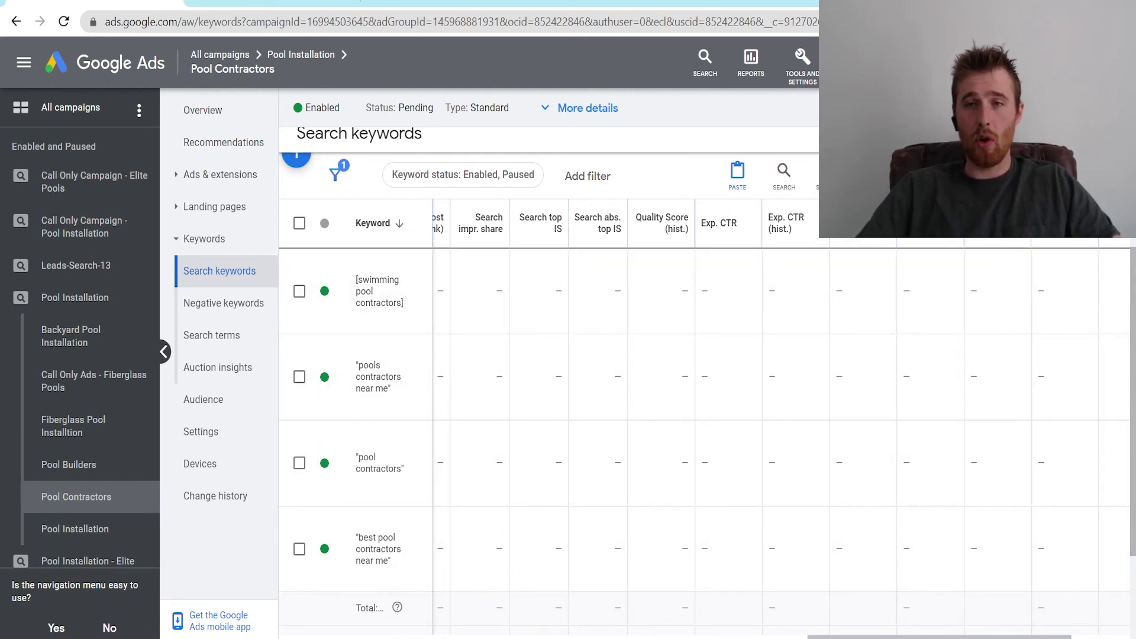
Step: Edit the custom keyword columns, deselect and reselect Landing page exp. and Landing page exp. (hist.) under Quality score, and apply the column set
{"action": "left_click", "coordinate": [876, 175]}
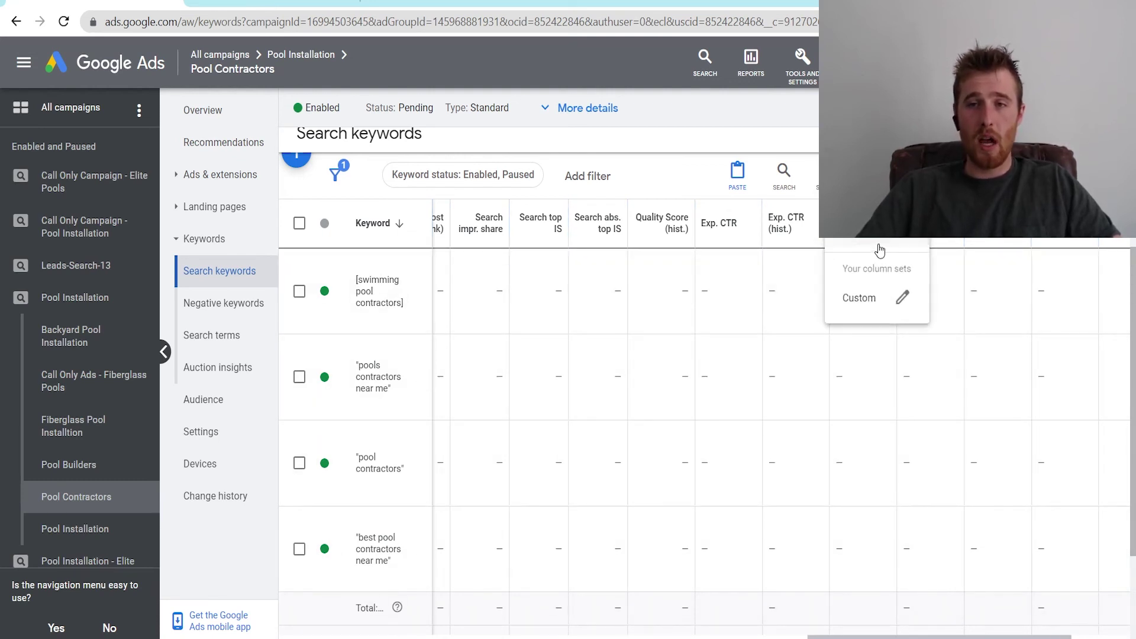
{"action": "left_click", "coordinate": [860, 297]}
{"action": "scroll", "coordinate": [426, 441], "scroll_direction": "down", "scroll_amount": 4}
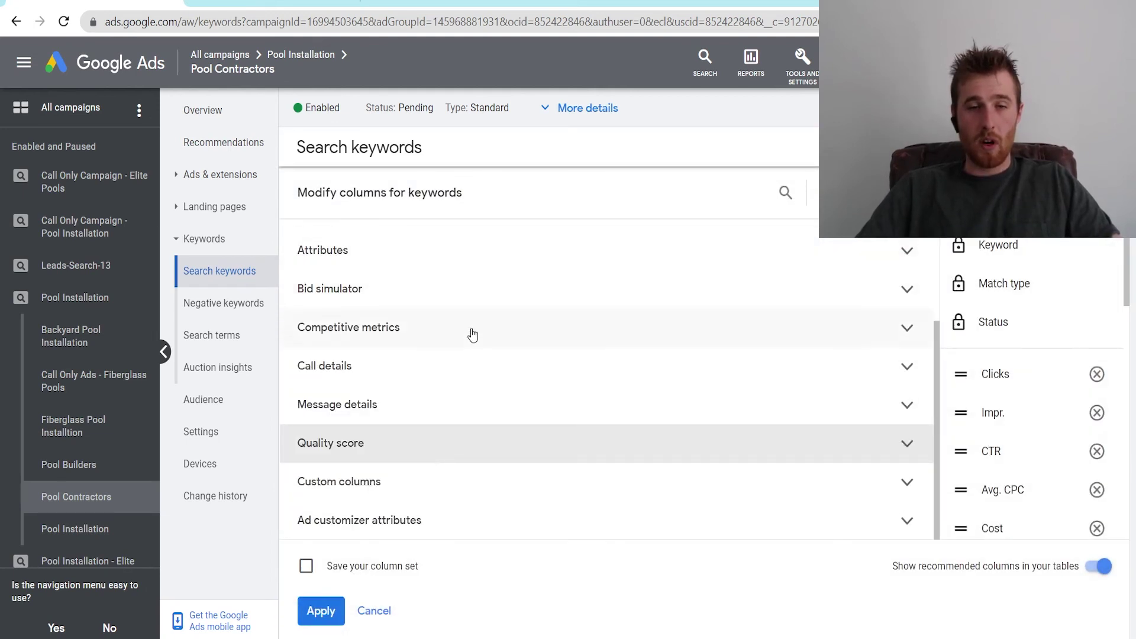
{"action": "left_click", "coordinate": [349, 445]}
{"action": "scroll", "coordinate": [461, 423], "scroll_direction": "down", "scroll_amount": 1}
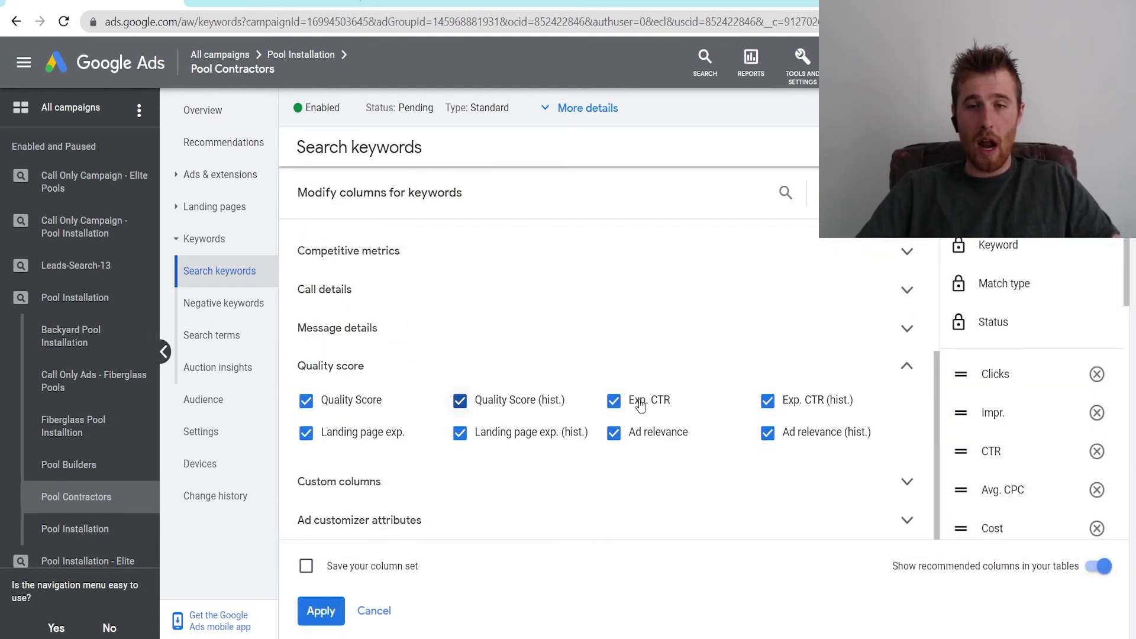
{"action": "left_click", "coordinate": [307, 433]}
{"action": "left_click", "coordinate": [306, 434]}
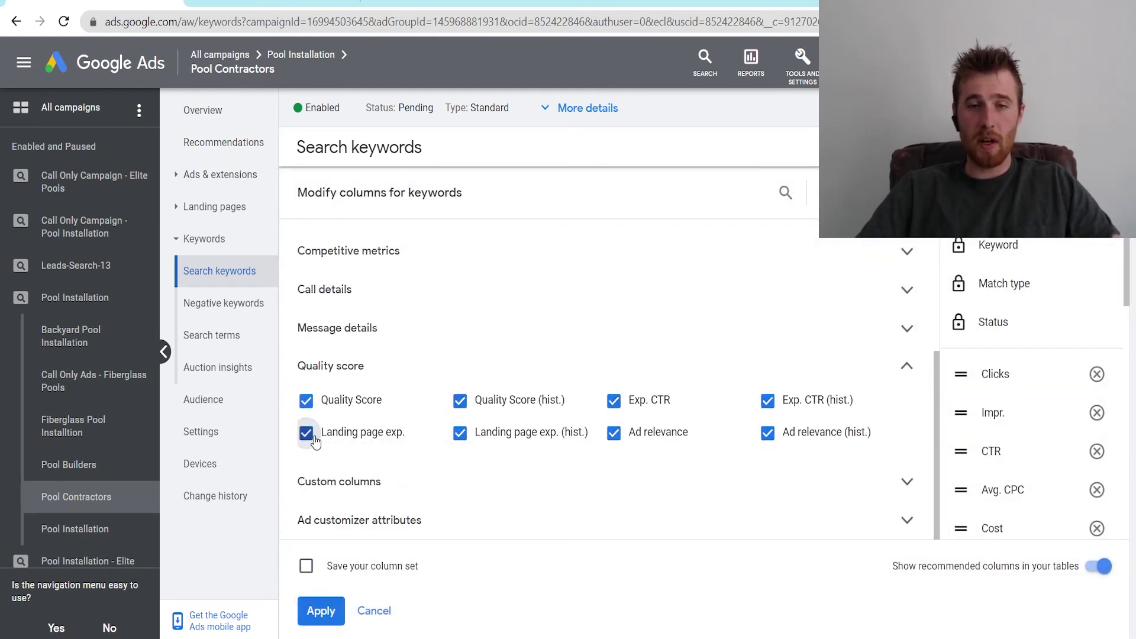
{"action": "left_click", "coordinate": [523, 445]}
{"action": "left_click", "coordinate": [523, 445]}
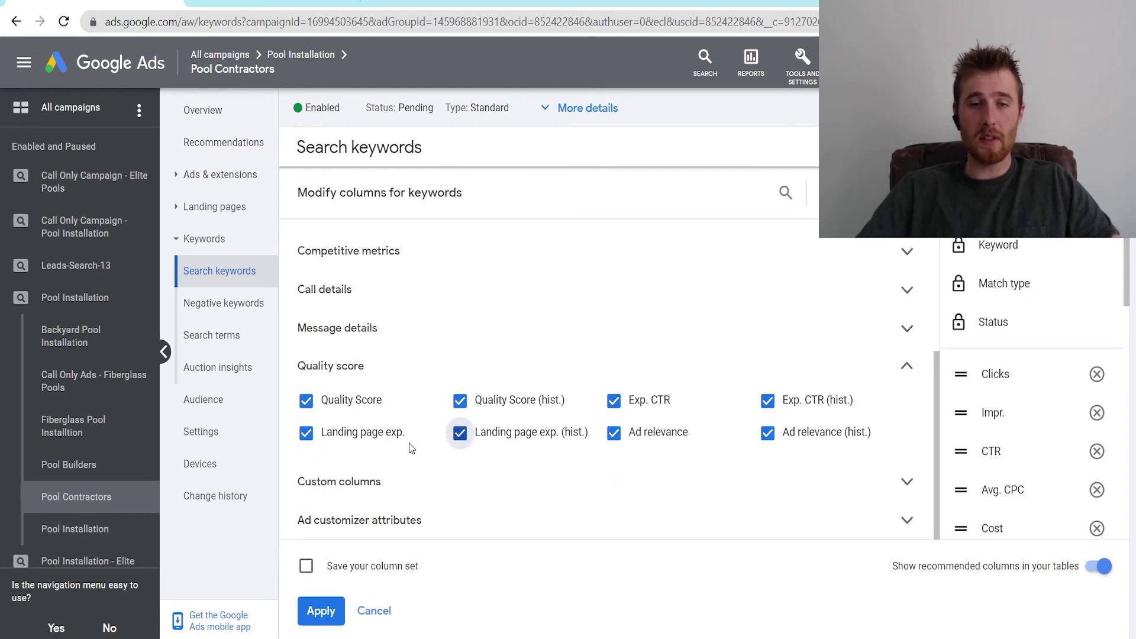
{"action": "mouse_move", "coordinate": [561, 437]}
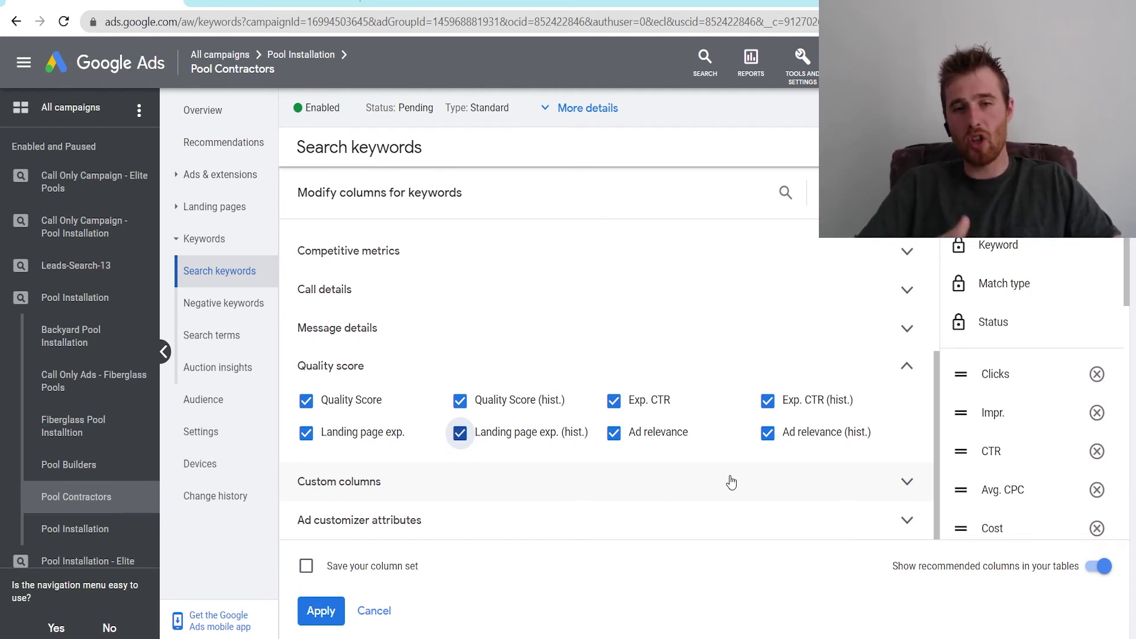
{"action": "left_click", "coordinate": [320, 611]}
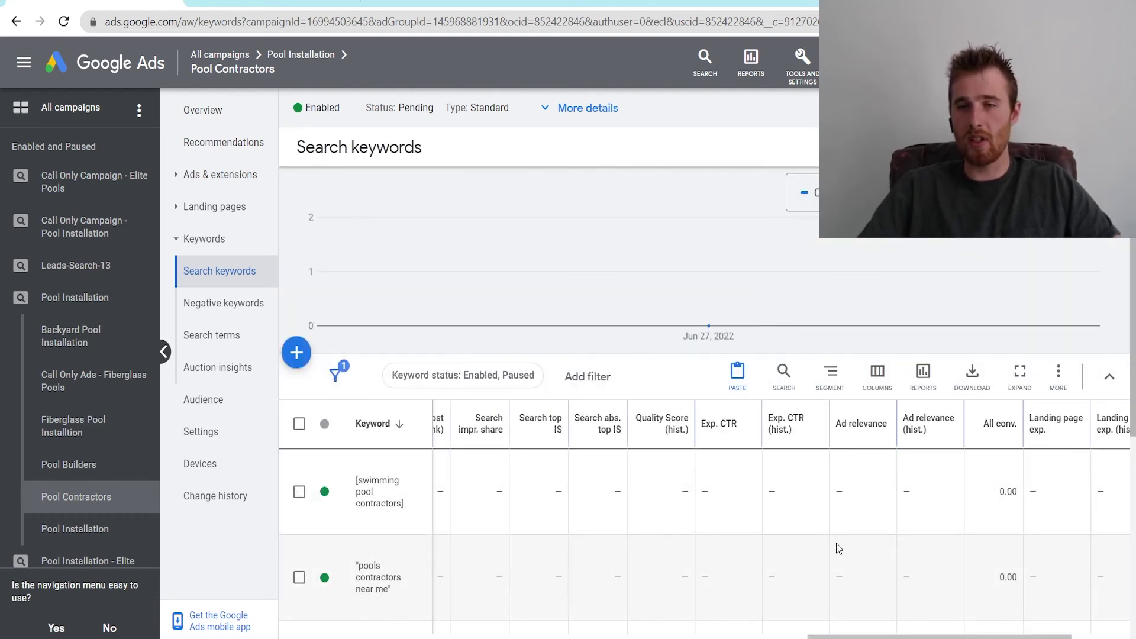
Step: Review the ad relevance and landing page experience columns, return to the first keyword columns, and collapse the Keywords section
{"action": "left_click_drag", "start_coordinate": [945, 635], "coordinate": [975, 634]}
{"action": "scroll", "coordinate": [672, 370], "scroll_direction": "down", "scroll_amount": 2}
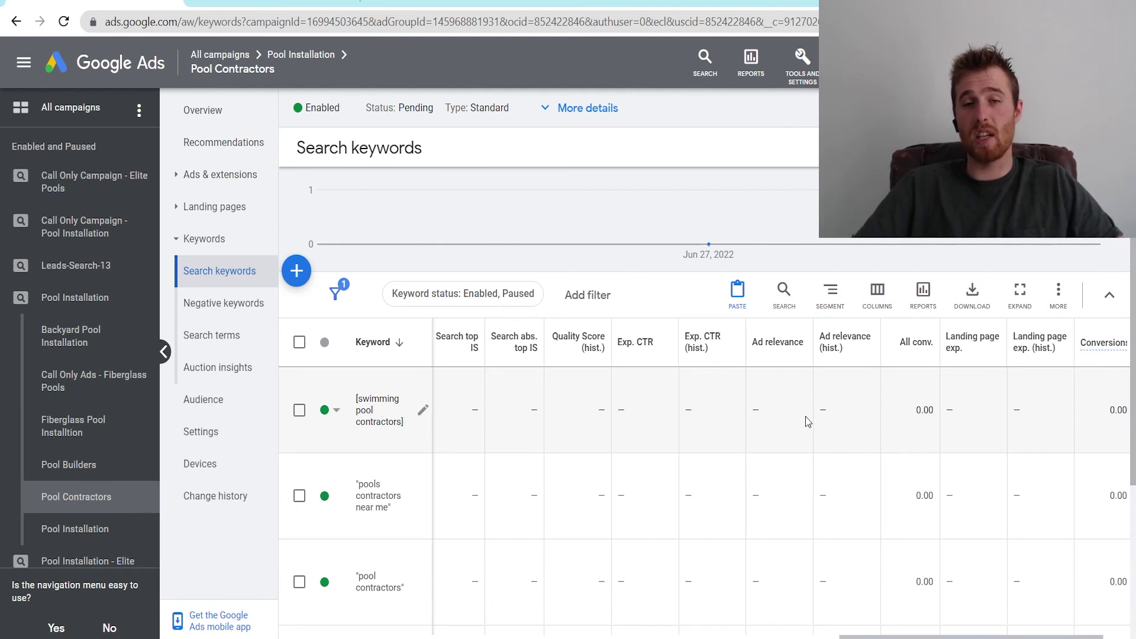
{"action": "scroll", "coordinate": [807, 421], "scroll_direction": "left", "scroll_amount": 10}
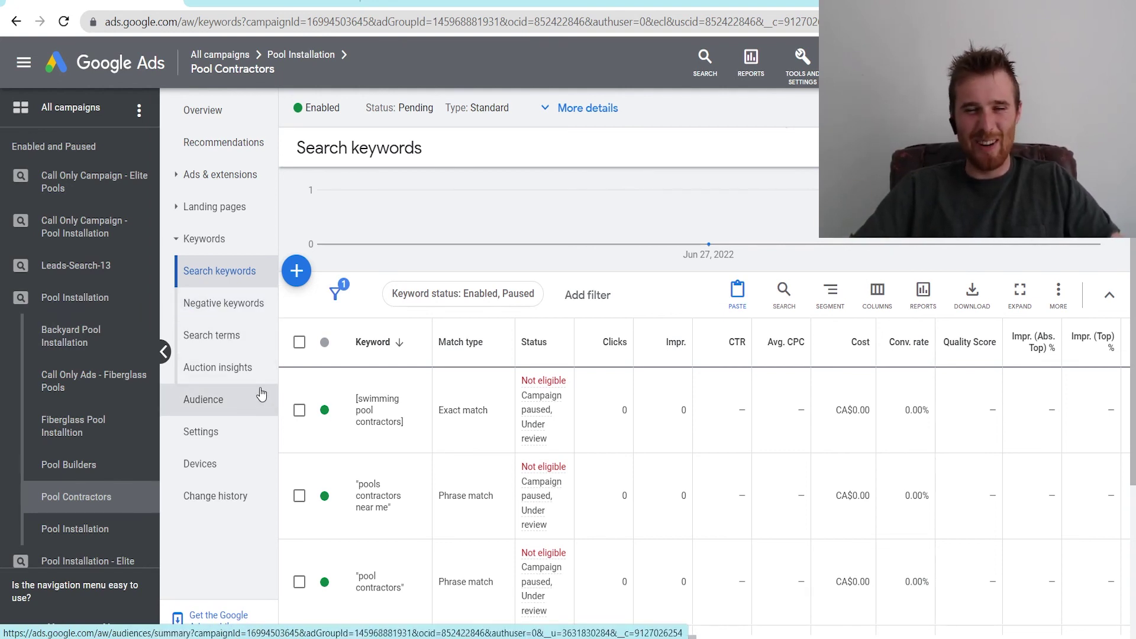
{"action": "left_click", "coordinate": [259, 240]}
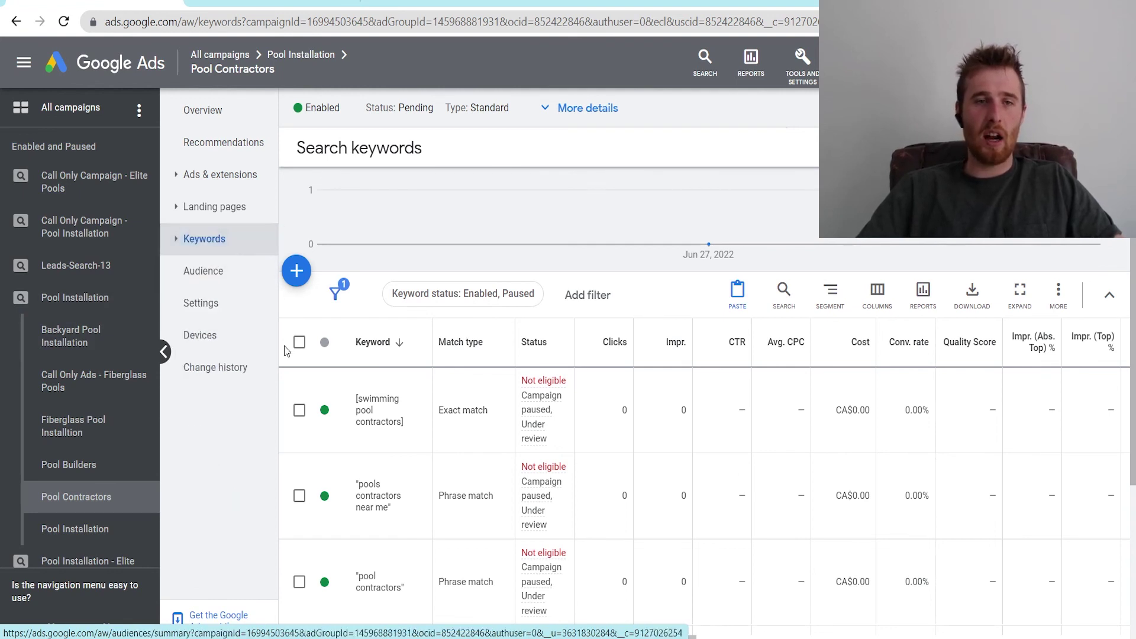